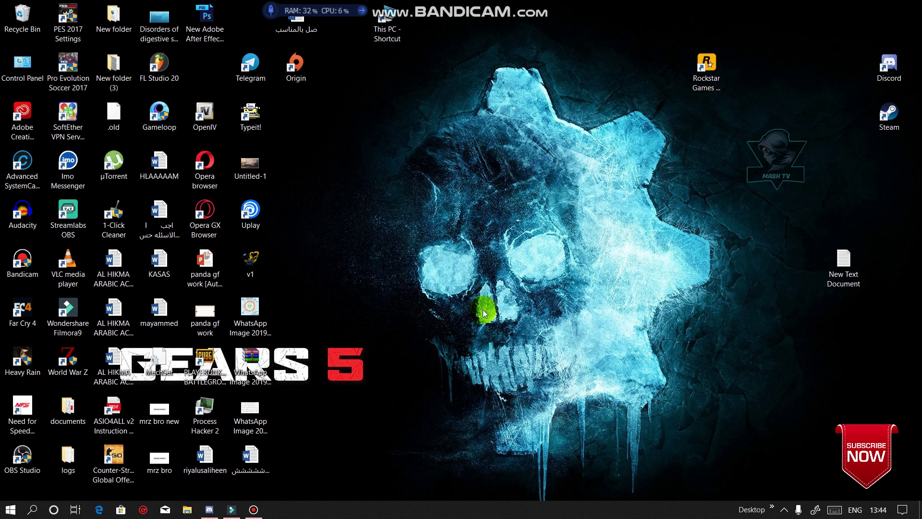
{"action": "left_click", "coordinate": [253, 510]}
{"action": "left_click", "coordinate": [253, 509]}
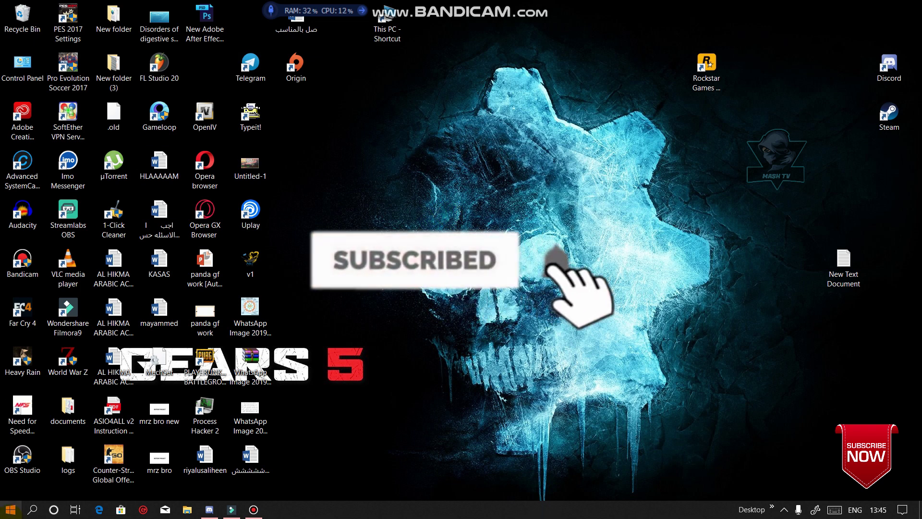
{"action": "left_click", "coordinate": [11, 510]}
{"action": "left_click", "coordinate": [299, 477]}
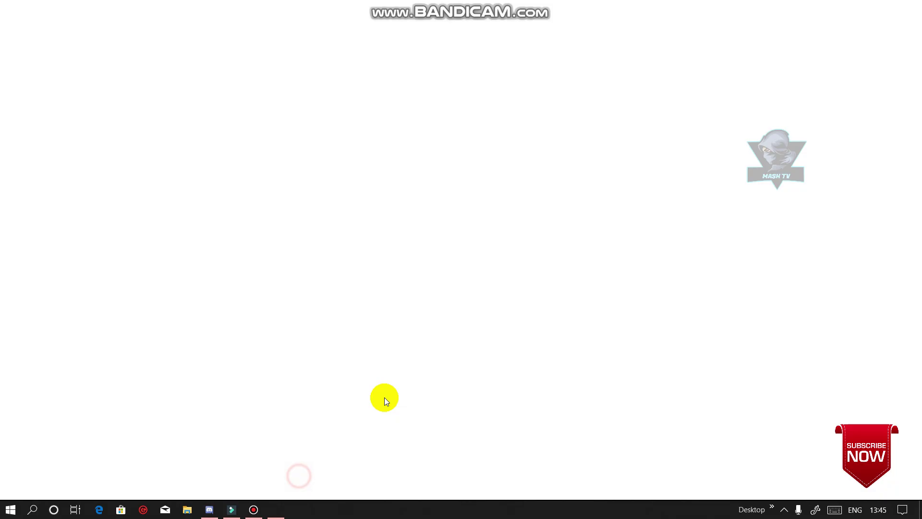
{"action": "left_click", "coordinate": [160, 10]}
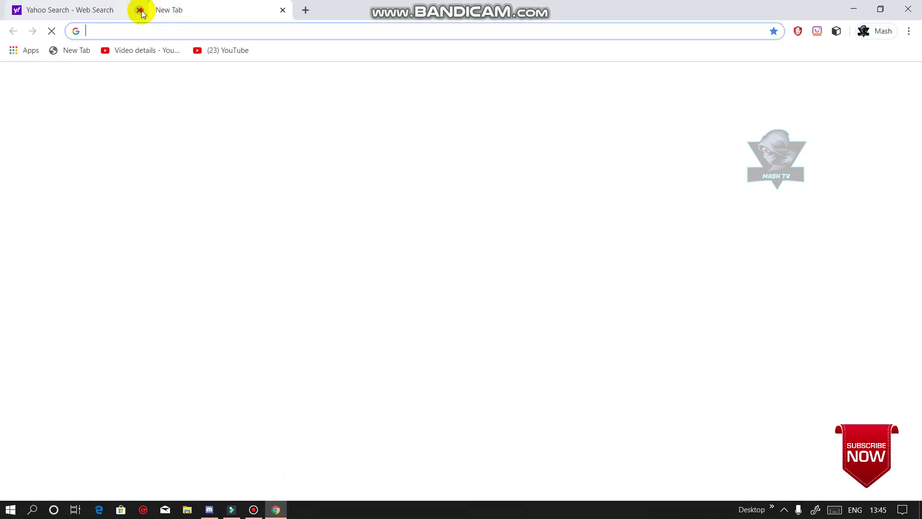
{"action": "left_click", "coordinate": [140, 10]}
{"action": "left_click", "coordinate": [199, 49]}
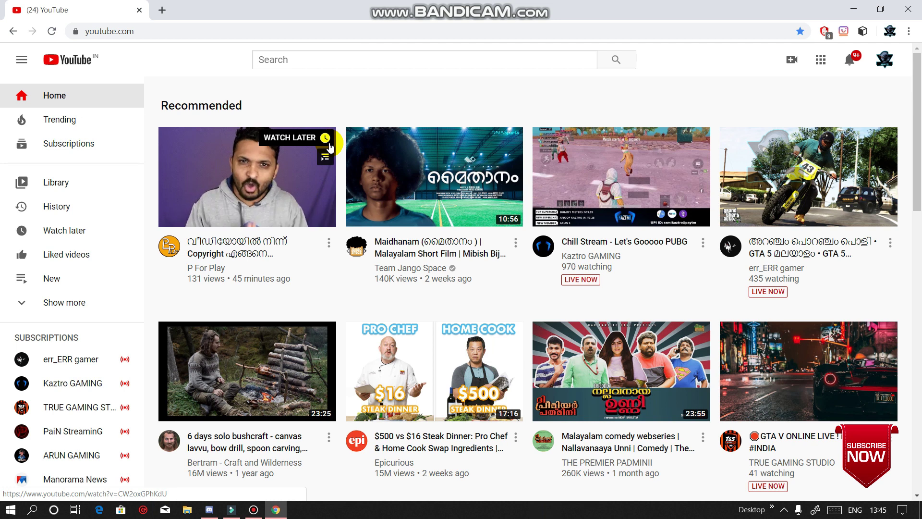
{"action": "left_click", "coordinate": [368, 59]}
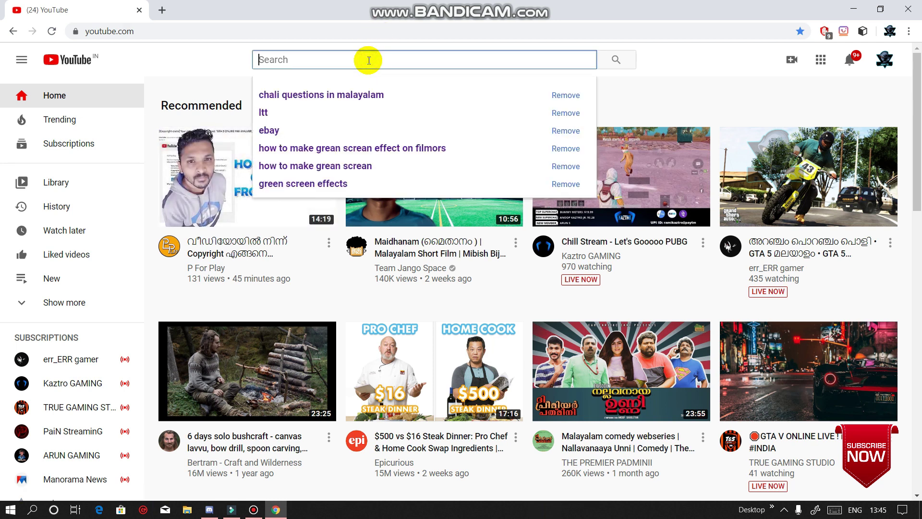
{"action": "left_click", "coordinate": [139, 9]}
Open Google Chrome with a new blank tab and close the Yahoo Search tab.
{"action": "left_click", "coordinate": [11, 509]}
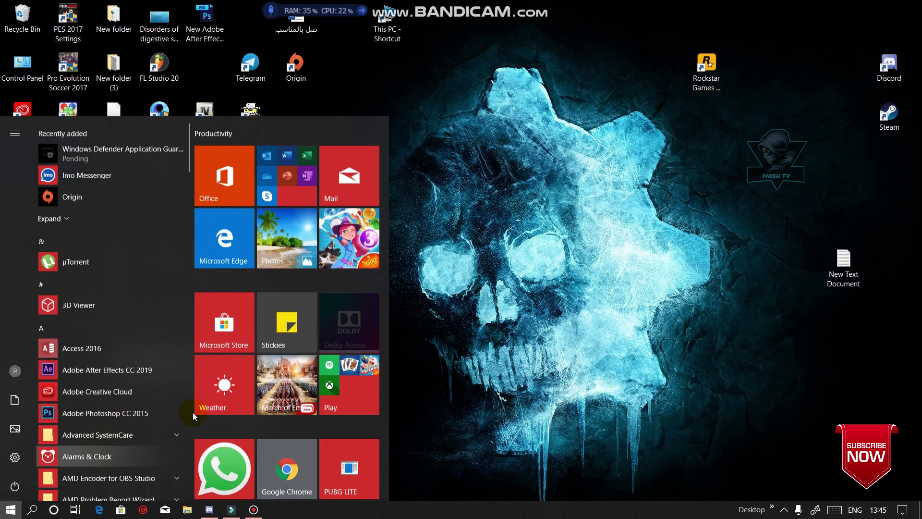
{"action": "left_click", "coordinate": [298, 480]}
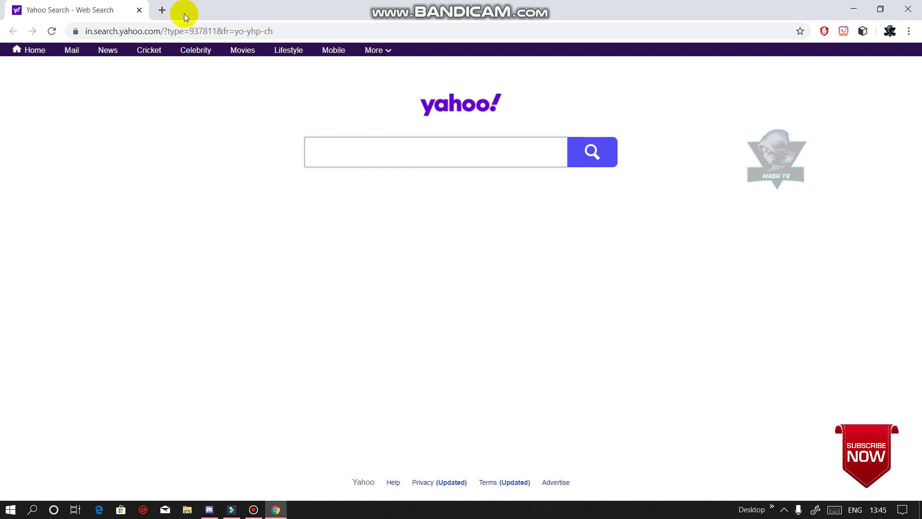
{"action": "left_click", "coordinate": [163, 11]}
{"action": "left_click", "coordinate": [140, 10]}
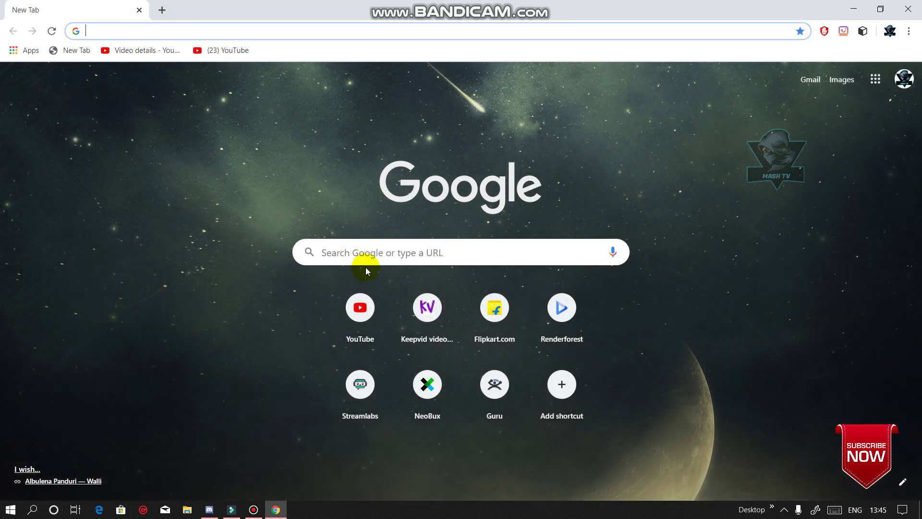
Search Google for "five m" and open the official FiveM website, fivem.net.
{"action": "left_click", "coordinate": [368, 255]}
{"action": "left_click", "coordinate": [552, 434]}
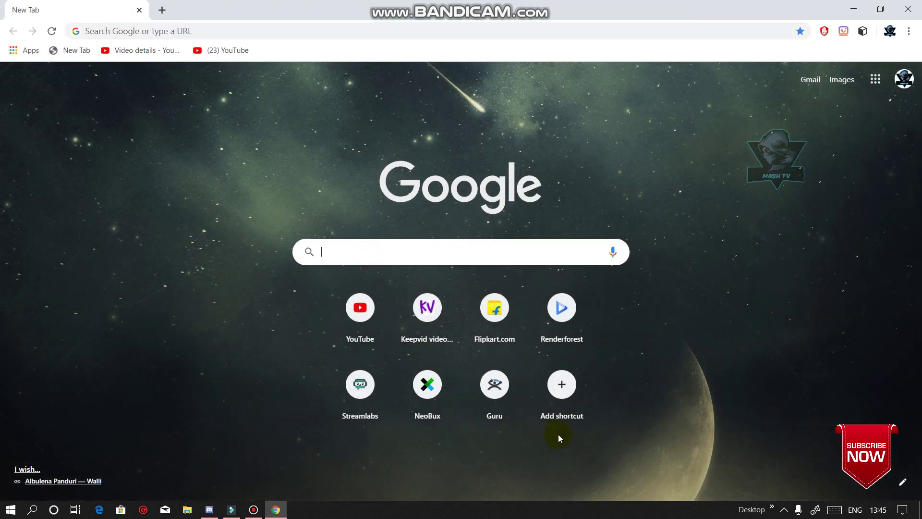
{"action": "type", "text": "five"}
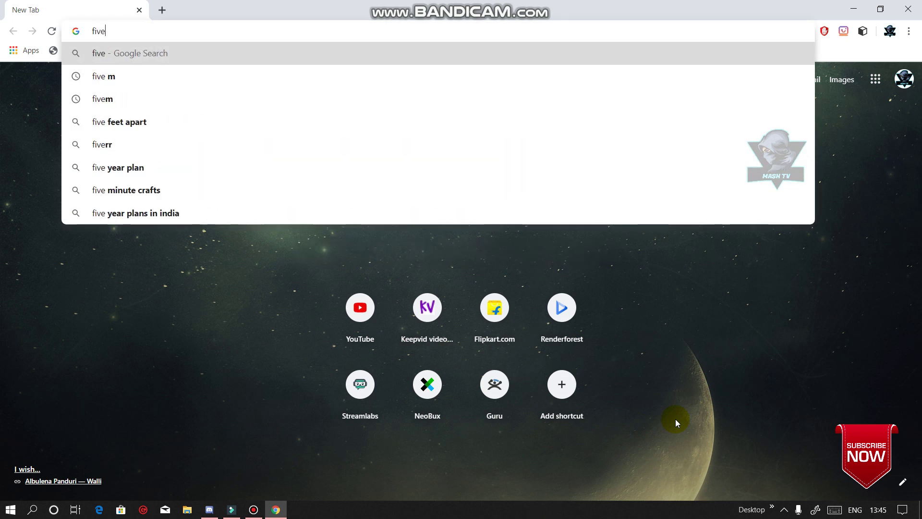
{"action": "key", "text": "Down"}
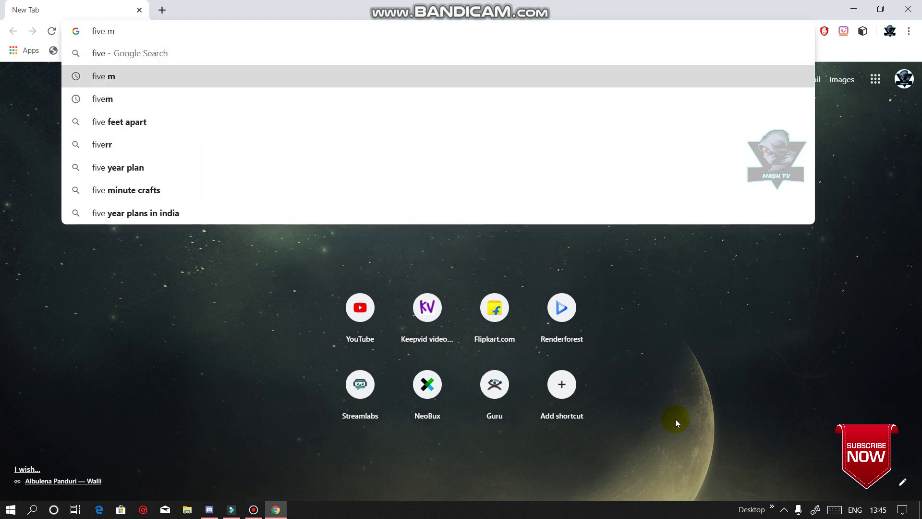
{"action": "key", "text": "Return"}
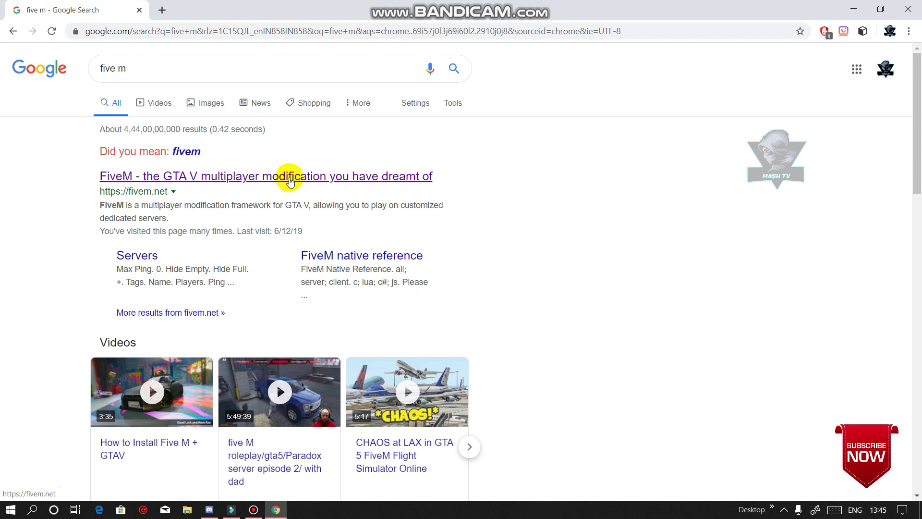
{"action": "left_click", "coordinate": [289, 179]}
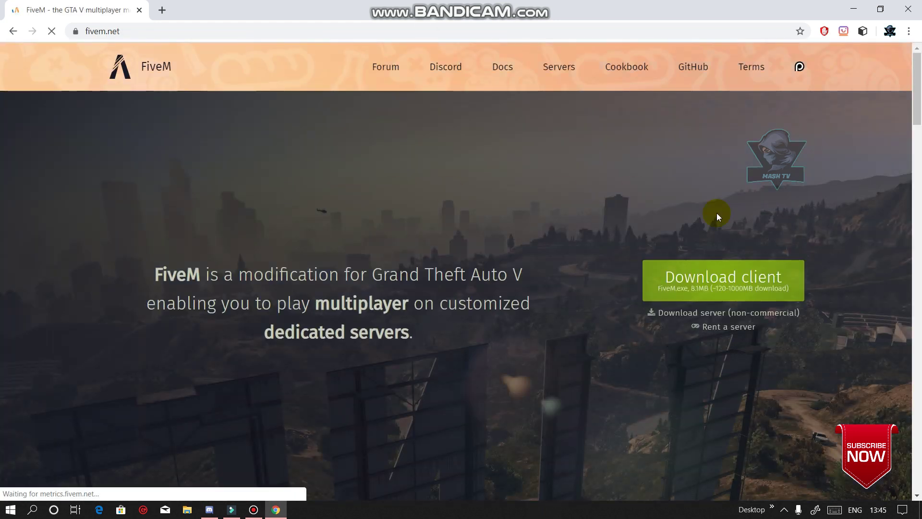
Start the FiveM client download and agree to the FiveM Terms of Service.
{"action": "left_click", "coordinate": [685, 286]}
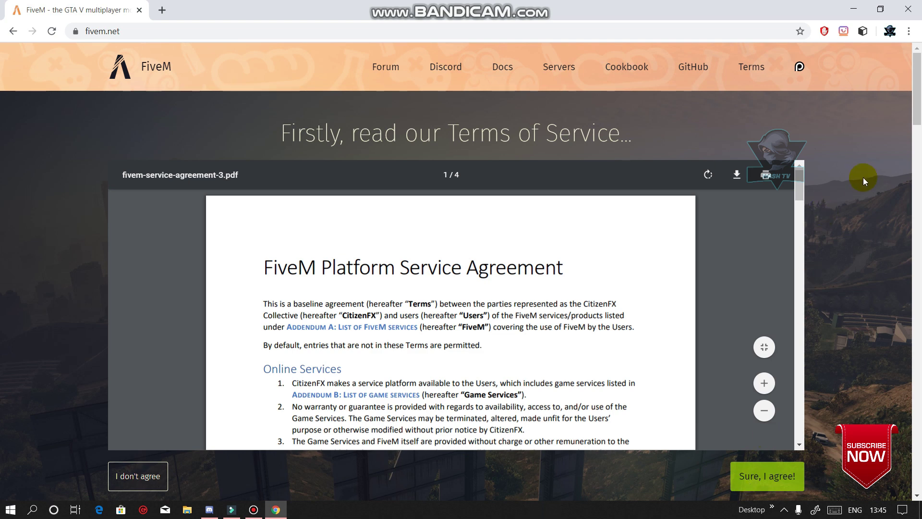
{"action": "left_click_drag", "start_coordinate": [917, 96], "coordinate": [828, 288]}
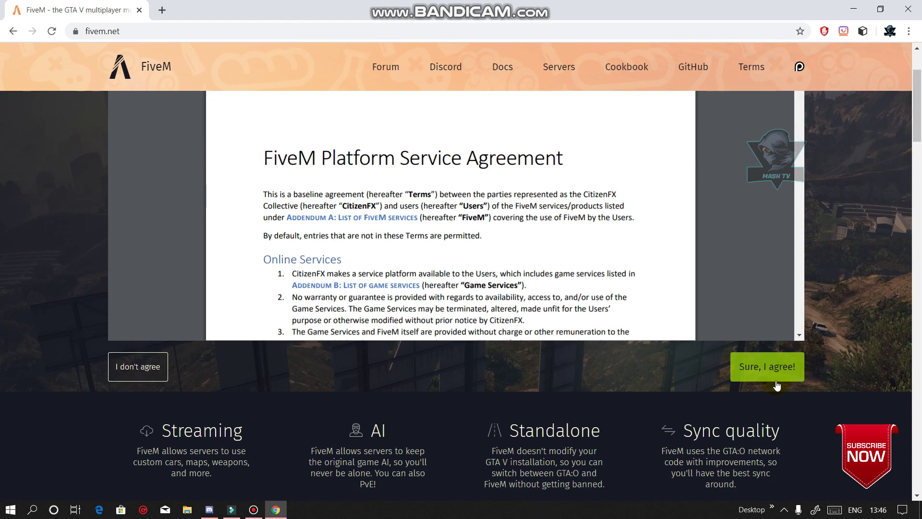
{"action": "left_click_drag", "start_coordinate": [916, 115], "coordinate": [916, 96]}
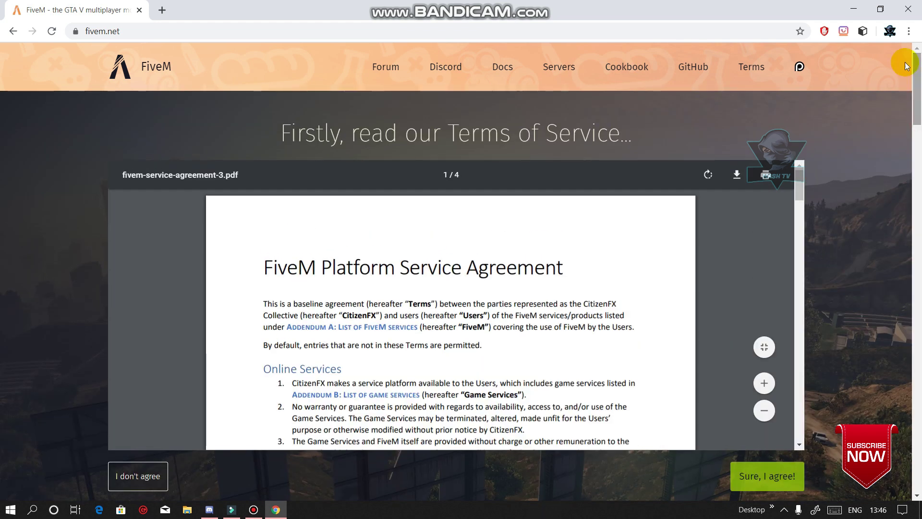
{"action": "left_click", "coordinate": [759, 478]}
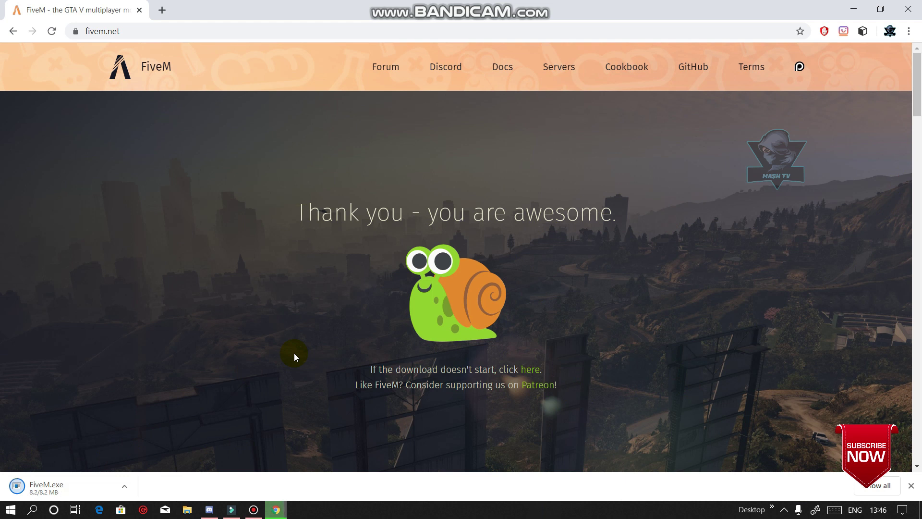
Launch the downloaded FiveM.exe, allow it to run despite SmartScreen, and minimize the browser.
{"action": "left_click", "coordinate": [125, 486]}
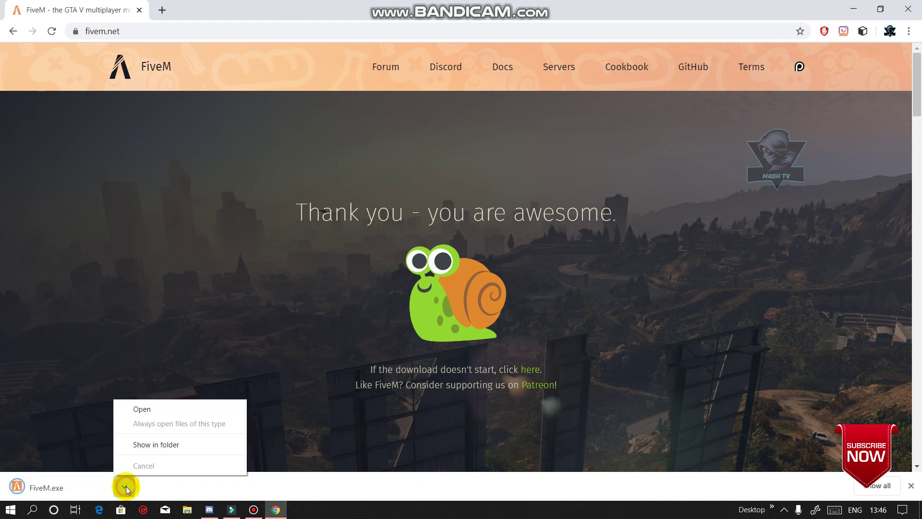
{"action": "left_click", "coordinate": [159, 412]}
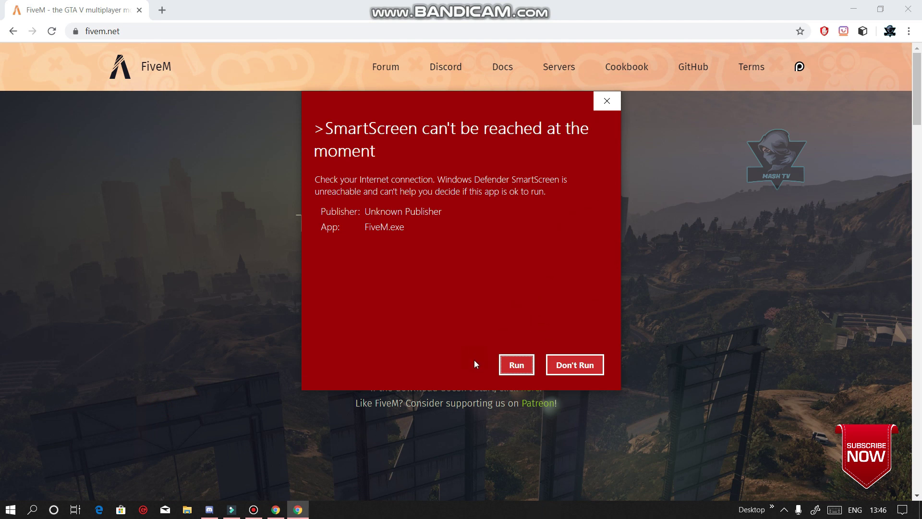
{"action": "left_click", "coordinate": [517, 366]}
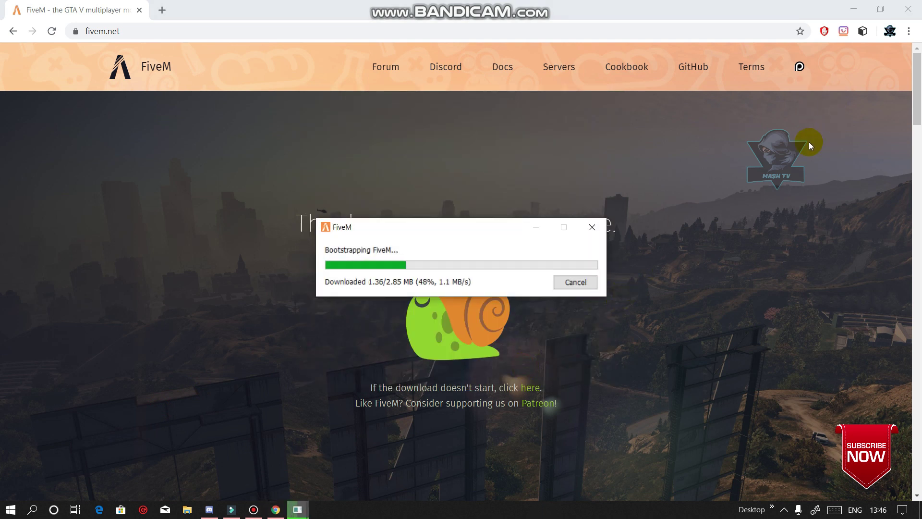
{"action": "left_click", "coordinate": [854, 9]}
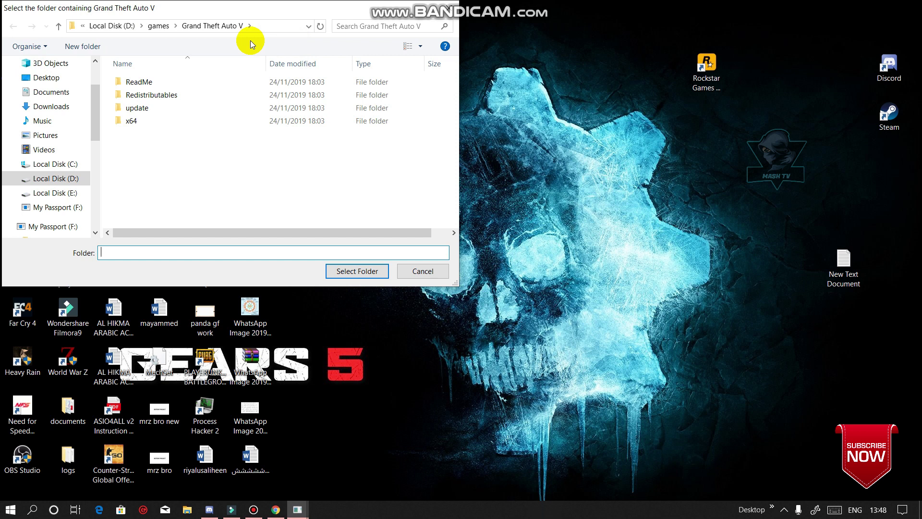
Select the Grand Theft Auto V folder inside games on Local Disk (D:) as the game location for FiveM.
{"action": "left_click", "coordinate": [216, 28]}
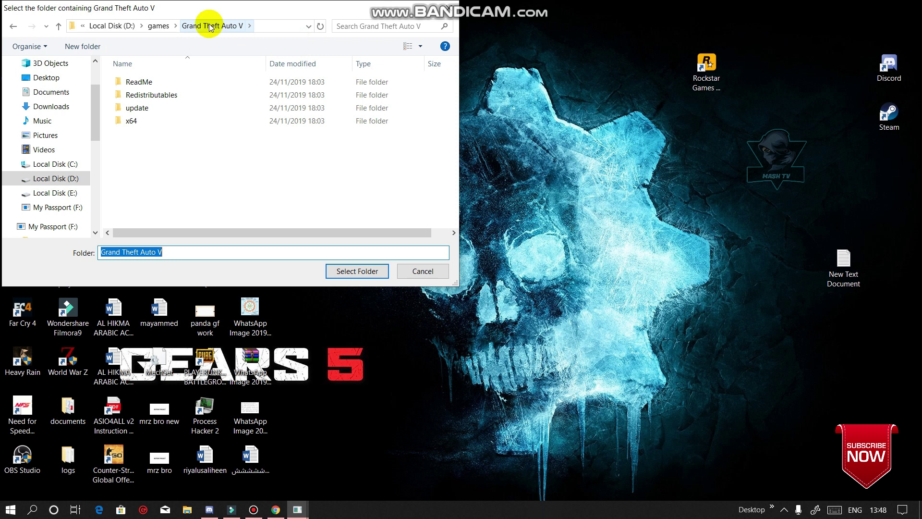
{"action": "left_click", "coordinate": [112, 27]}
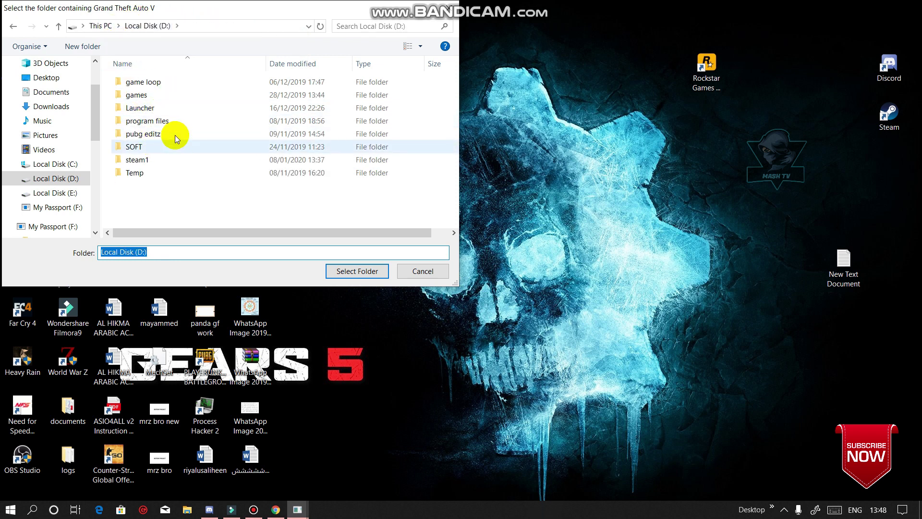
{"action": "double_click", "coordinate": [163, 95]}
{"action": "left_click", "coordinate": [165, 96]}
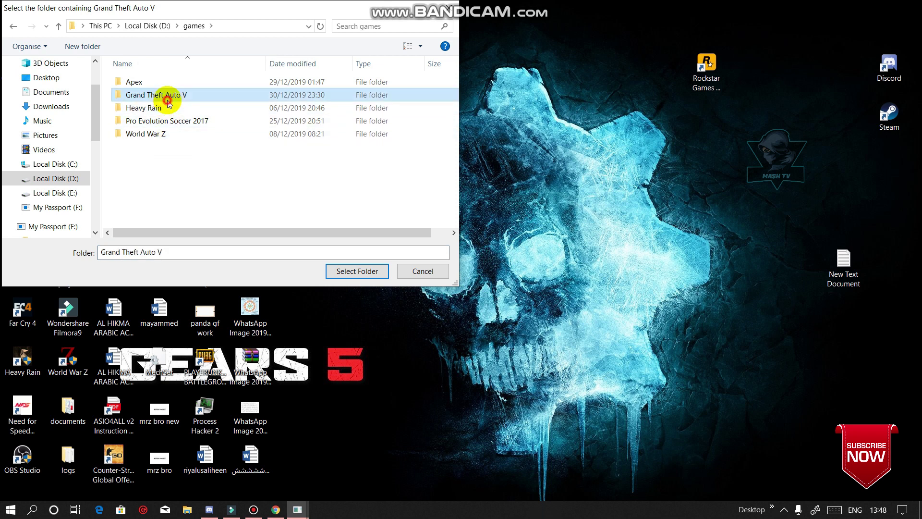
{"action": "left_click", "coordinate": [344, 270]}
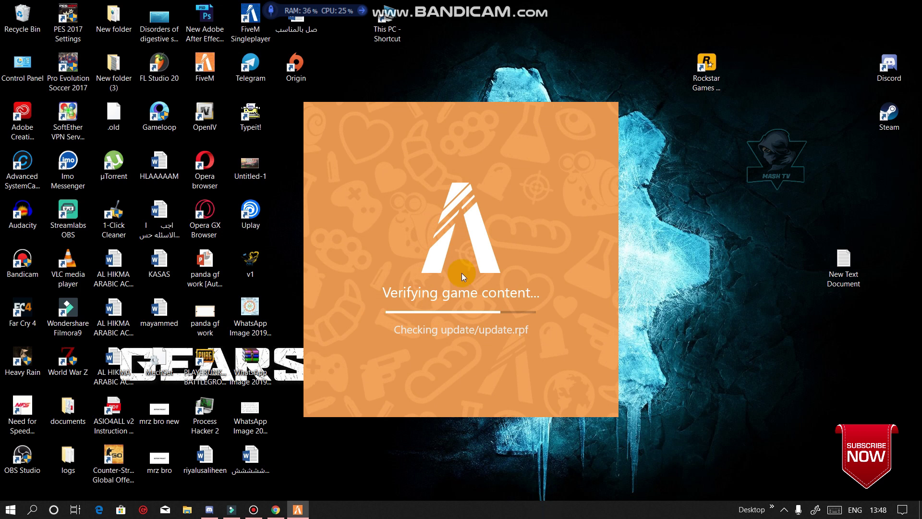
{"action": "key", "text": "ctrl+shift+Escape"}
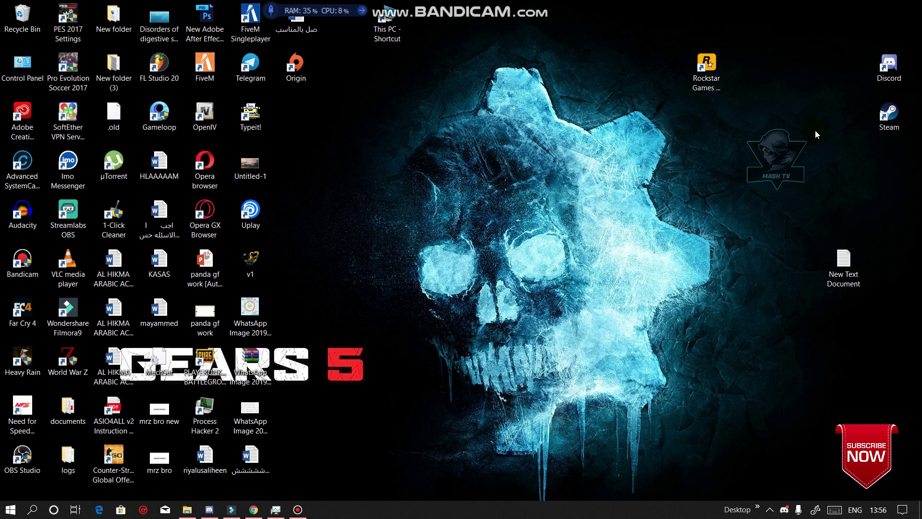
Move the Steam shortcut to the upper middle of the desktop, then open Steam and reposition its window.
{"action": "left_click_drag", "start_coordinate": [886, 125], "coordinate": [692, 146]}
{"action": "left_click", "coordinate": [528, 73]}
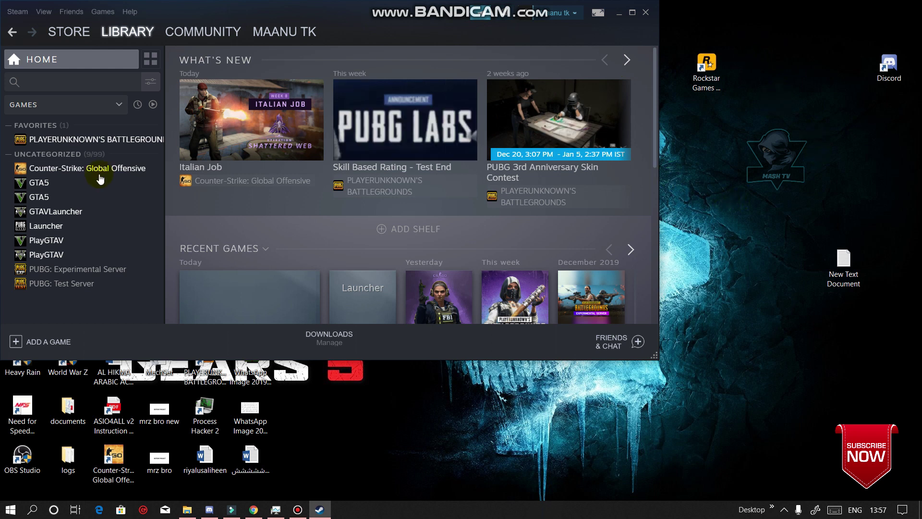
{"action": "left_click", "coordinate": [233, 132]}
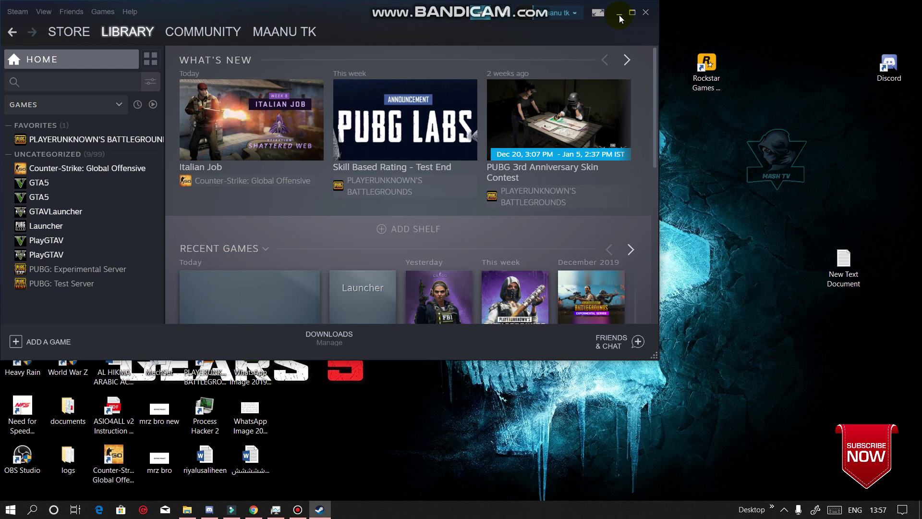
{"action": "left_click_drag", "start_coordinate": [389, 23], "coordinate": [423, 37]}
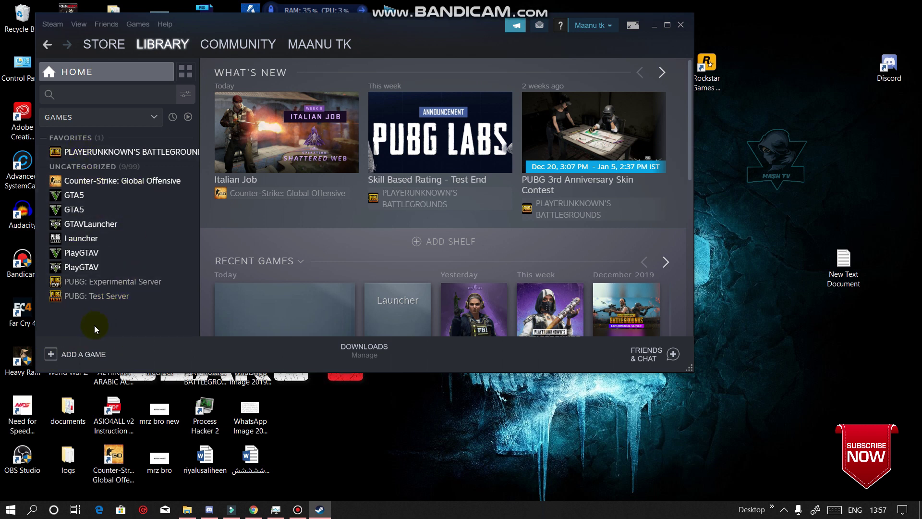
Try adding a non-Steam game by browsing the Grand Theft Auto V folder, and cancel both dialogs.
{"action": "left_click", "coordinate": [67, 354]}
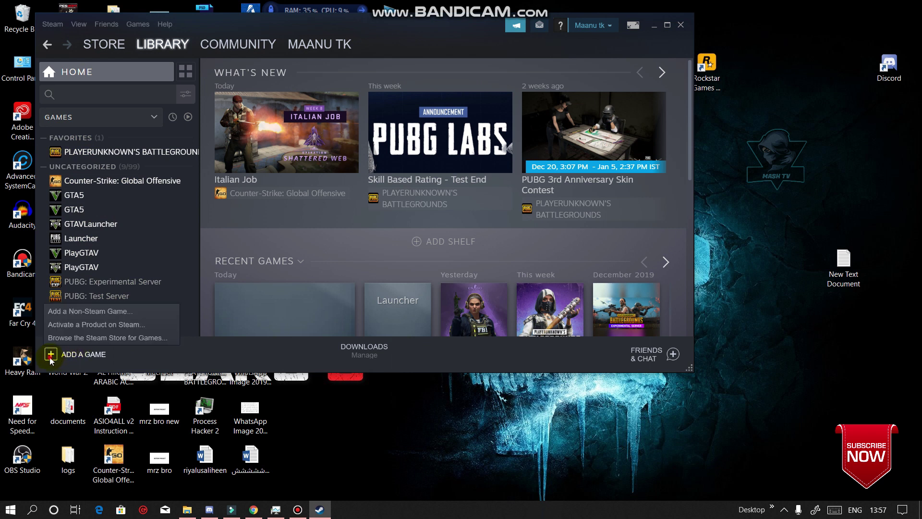
{"action": "left_click", "coordinate": [75, 313]}
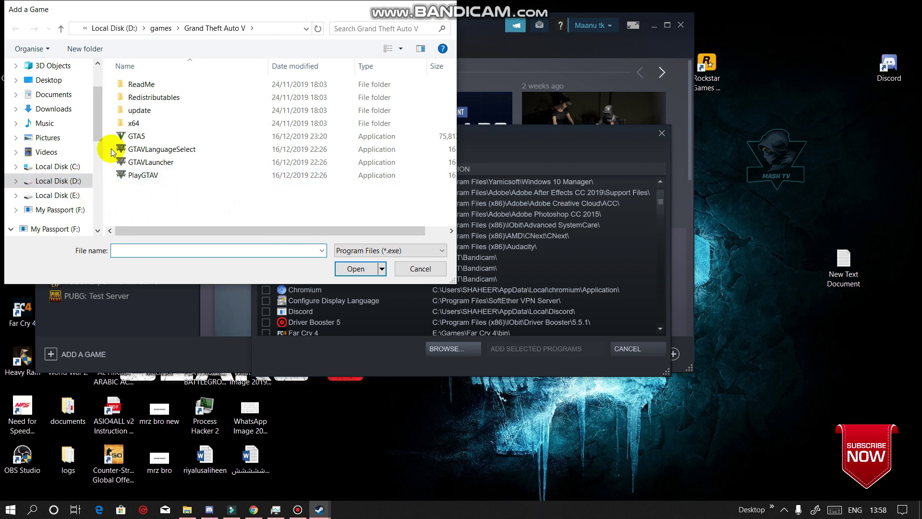
{"action": "left_click", "coordinate": [420, 268]}
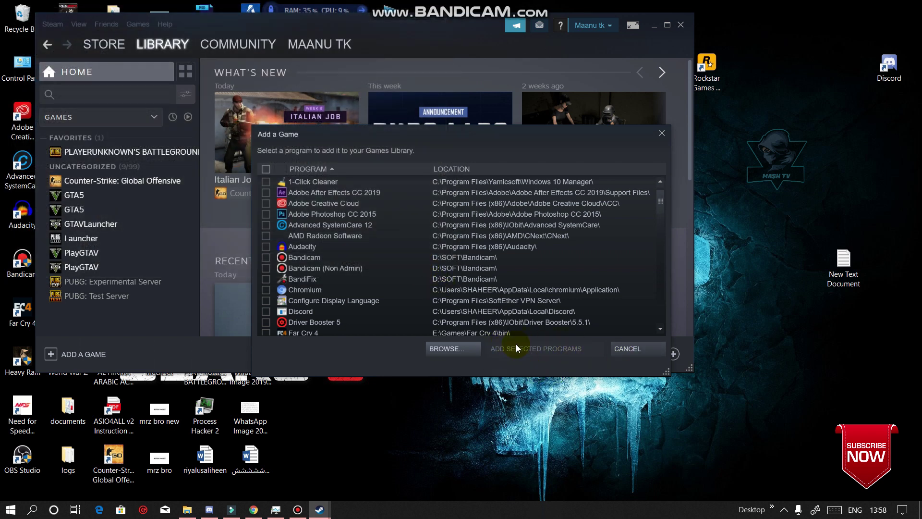
{"action": "left_click", "coordinate": [662, 132]}
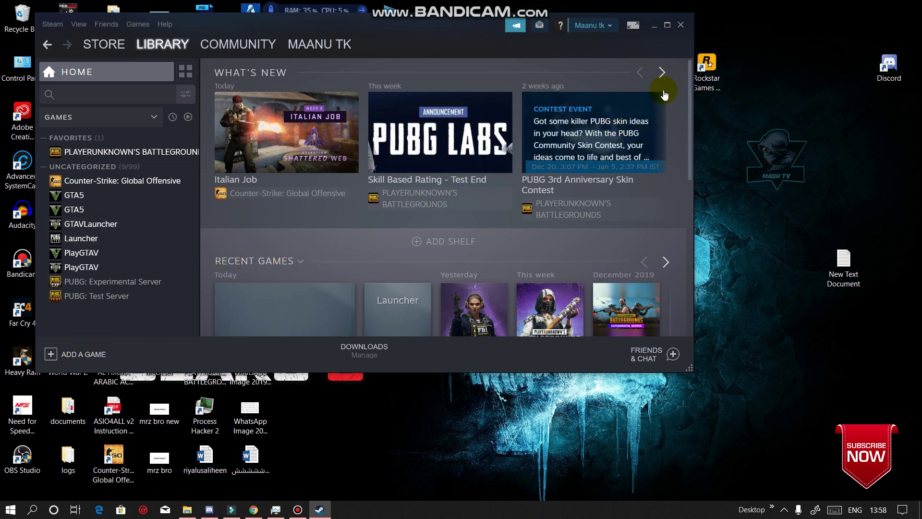
Minimize the Steam window and open Discord from the desktop.
{"action": "left_click", "coordinate": [656, 27]}
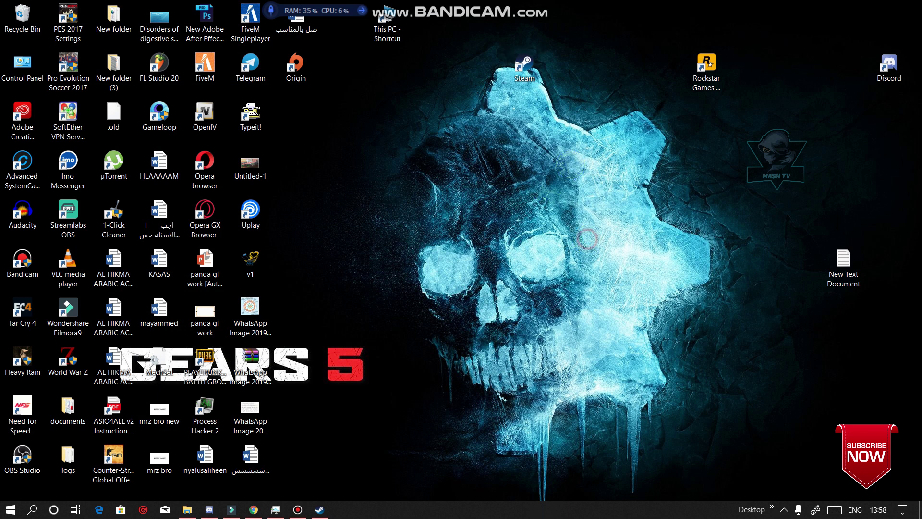
{"action": "double_click", "coordinate": [898, 72]}
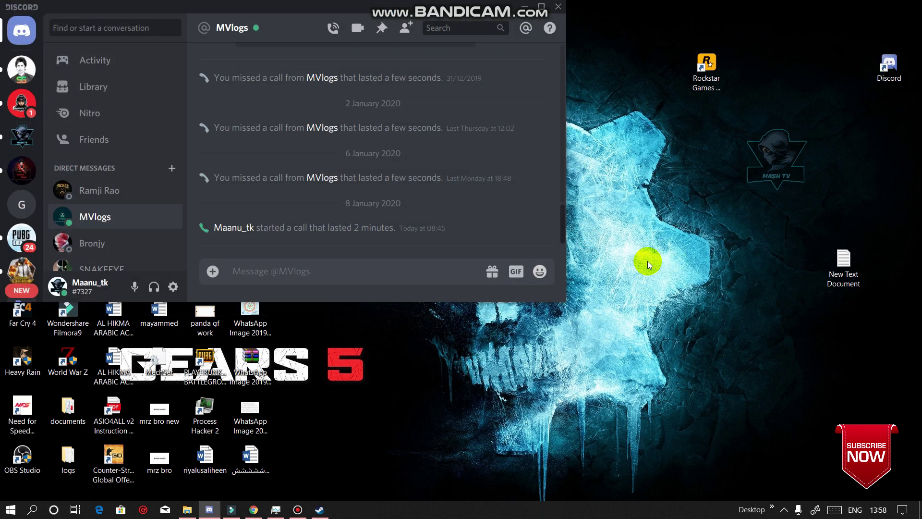
Maximize the Discord window and open the MalluGamer Roleplay server.
{"action": "scroll", "coordinate": [113, 209], "scroll_direction": "down", "scroll_amount": 5}
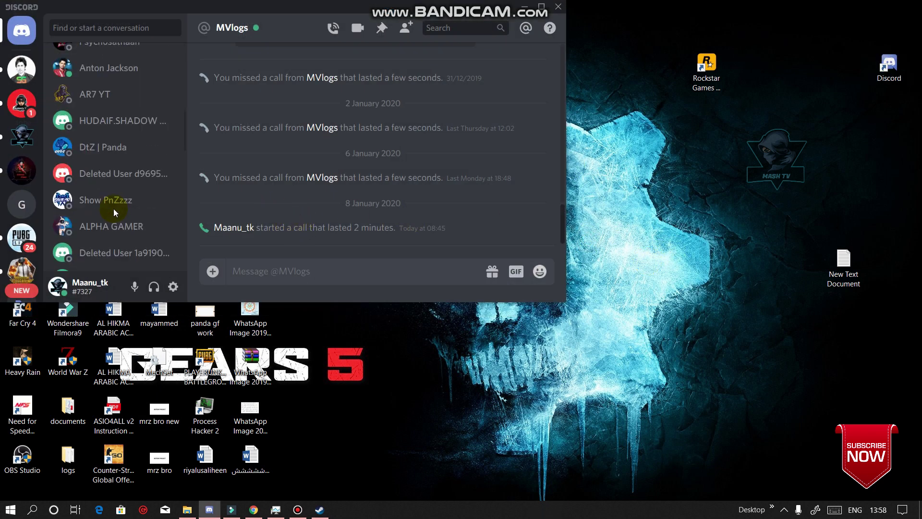
{"action": "scroll", "coordinate": [113, 208], "scroll_direction": "up", "scroll_amount": 5}
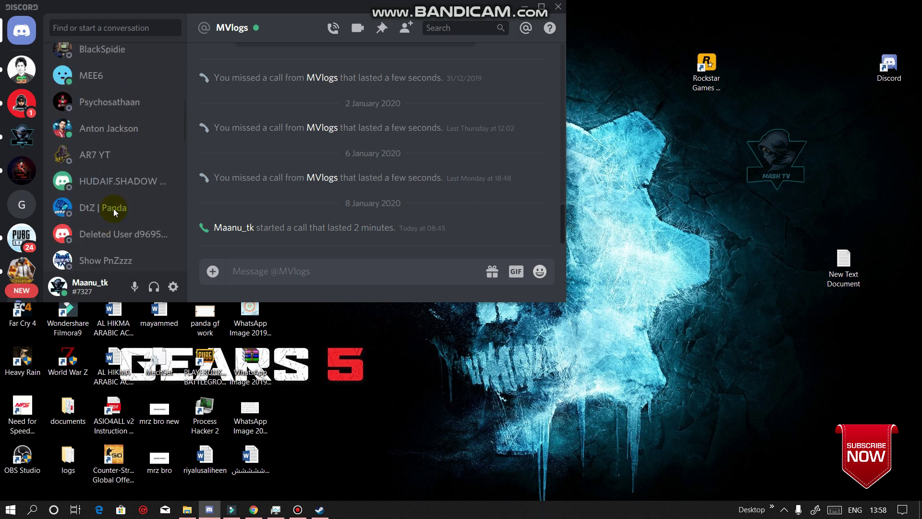
{"action": "left_click", "coordinate": [542, 6]}
{"action": "scroll", "coordinate": [19, 178], "scroll_direction": "down", "scroll_amount": 3}
{"action": "scroll", "coordinate": [16, 187], "scroll_direction": "up", "scroll_amount": 3}
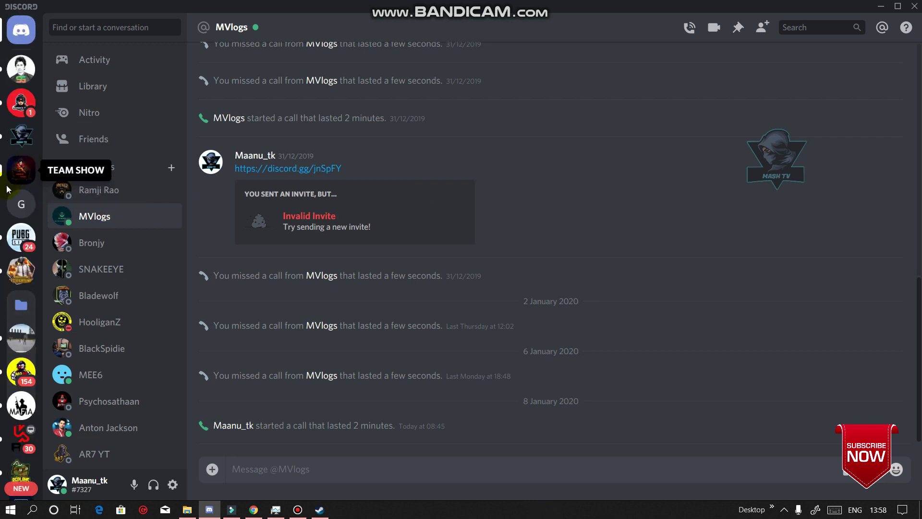
{"action": "left_click", "coordinate": [32, 374]}
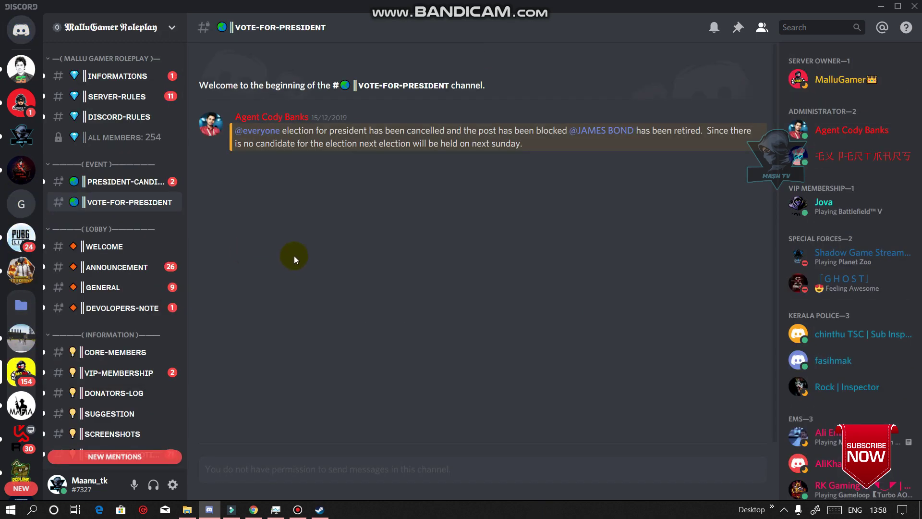
Find the INFORMATIONS channel of MalluGamer Roleplay and copy the server IP 139.99.124.22:30912 from its message.
{"action": "scroll", "coordinate": [150, 276], "scroll_direction": "down", "scroll_amount": 20}
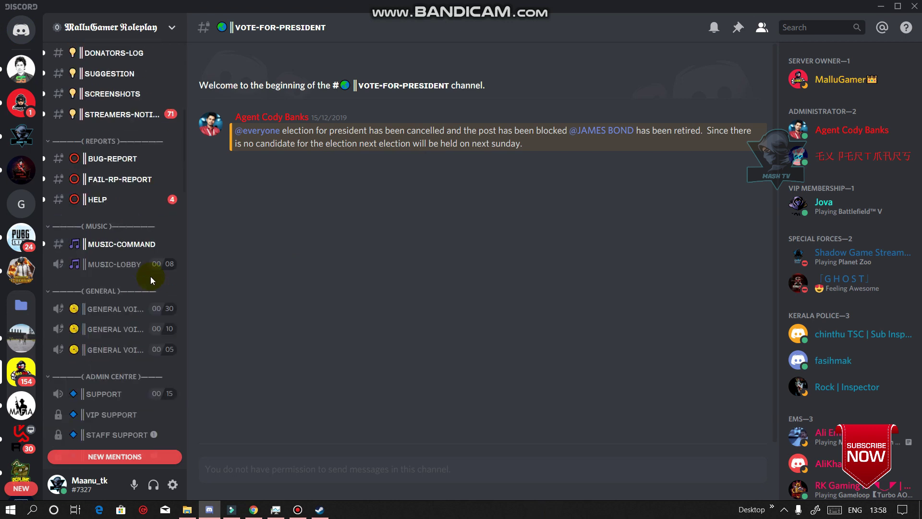
{"action": "scroll", "coordinate": [143, 281], "scroll_direction": "up", "scroll_amount": 20}
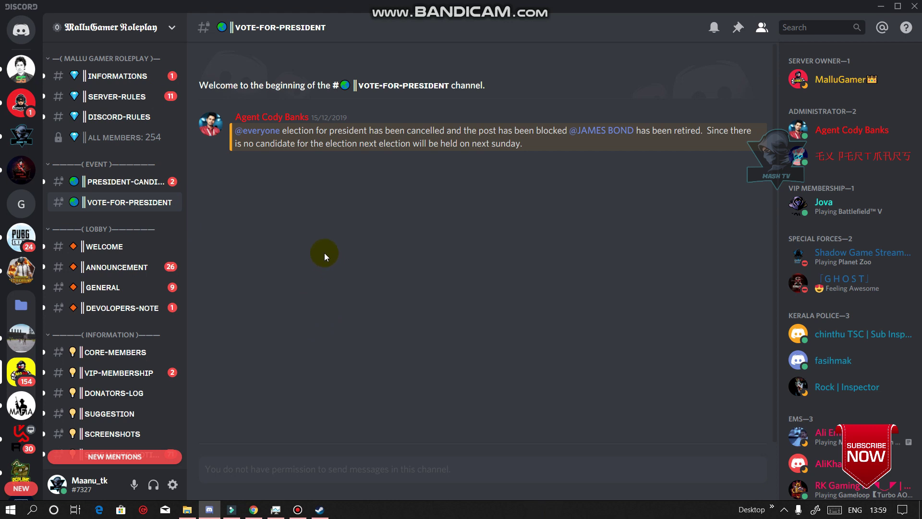
{"action": "scroll", "coordinate": [149, 303], "scroll_direction": "down", "scroll_amount": 5}
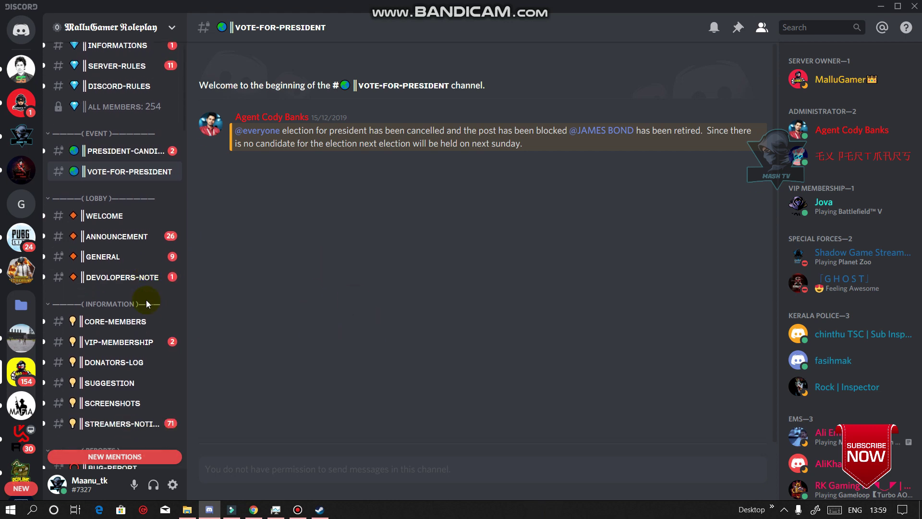
{"action": "scroll", "coordinate": [138, 312], "scroll_direction": "down", "scroll_amount": 3}
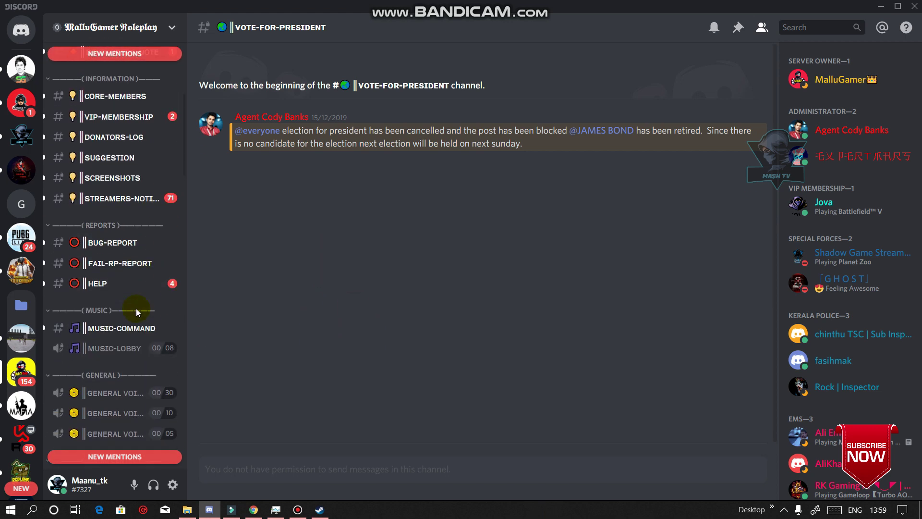
{"action": "scroll", "coordinate": [120, 322], "scroll_direction": "up", "scroll_amount": 8}
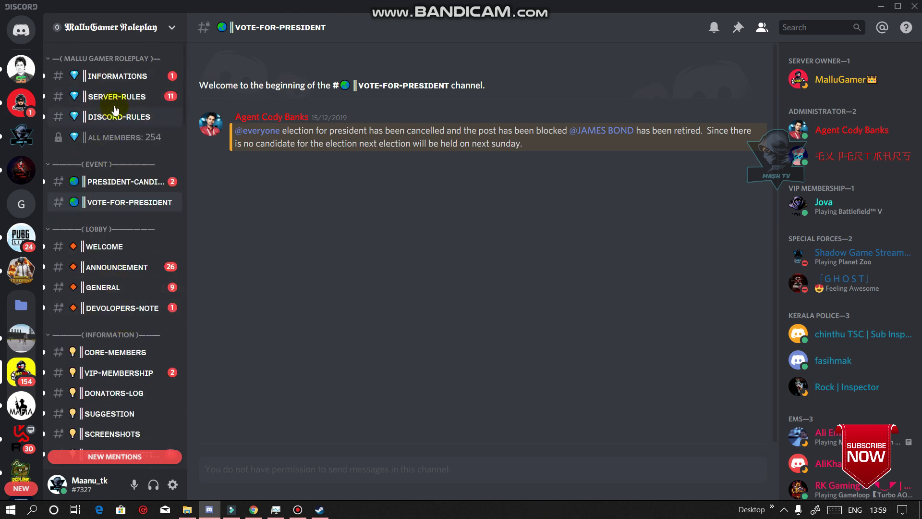
{"action": "left_click", "coordinate": [130, 82]}
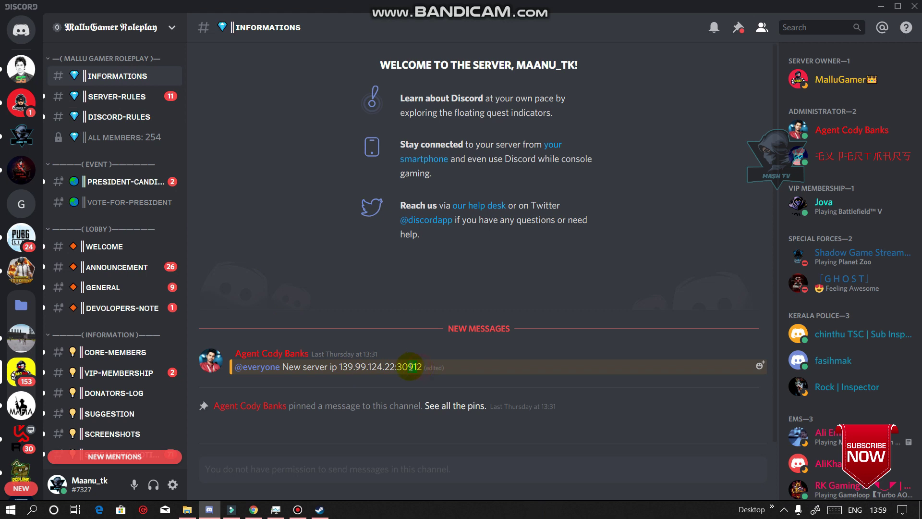
{"action": "left_click_drag", "start_coordinate": [421, 367], "coordinate": [351, 366]}
{"action": "right_click", "coordinate": [348, 367]}
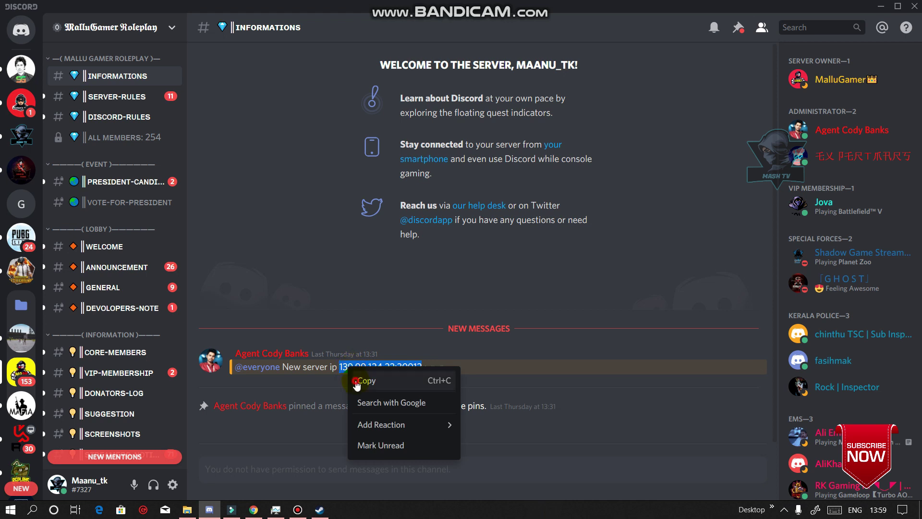
{"action": "left_click", "coordinate": [358, 379]}
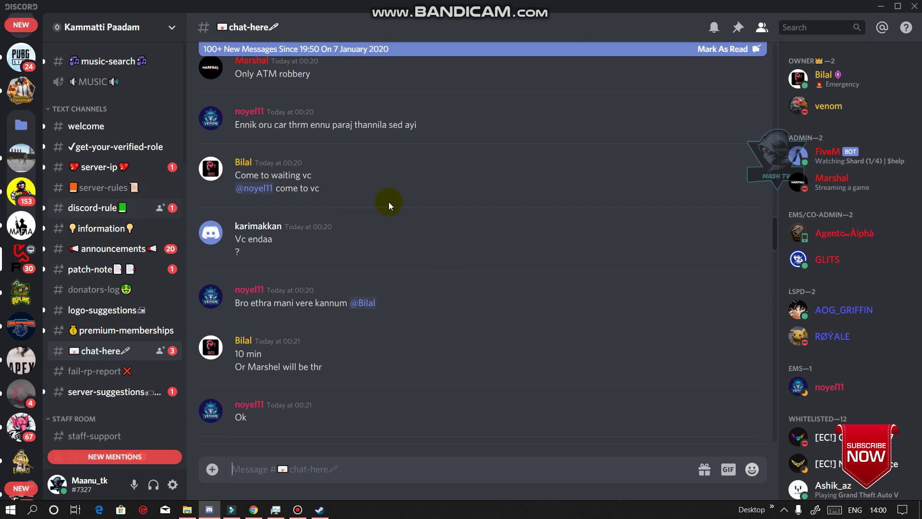
Try to copy the server IP 139.99.124.144:30204 from the server-ip channel of Kammatti Paadam.
{"action": "left_click", "coordinate": [142, 172]}
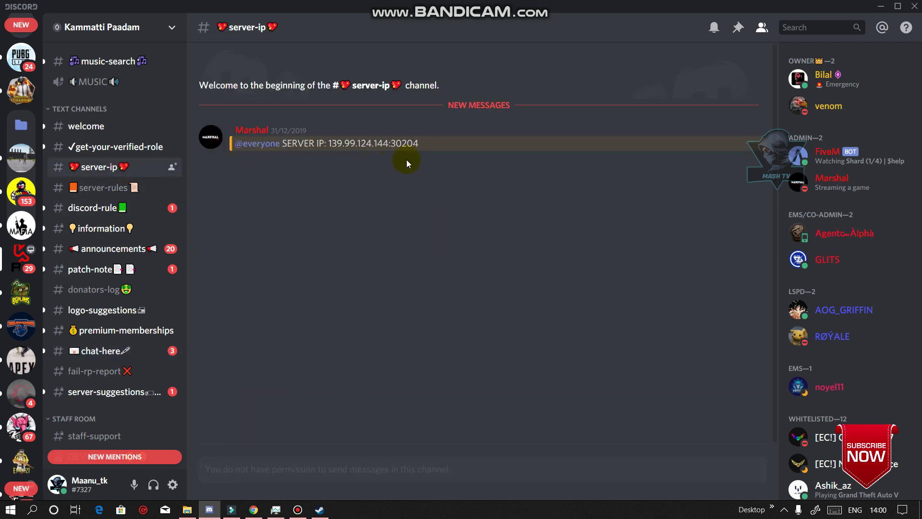
{"action": "left_click_drag", "start_coordinate": [417, 144], "coordinate": [332, 142]}
{"action": "right_click", "coordinate": [326, 142]}
{"action": "left_click", "coordinate": [340, 156]}
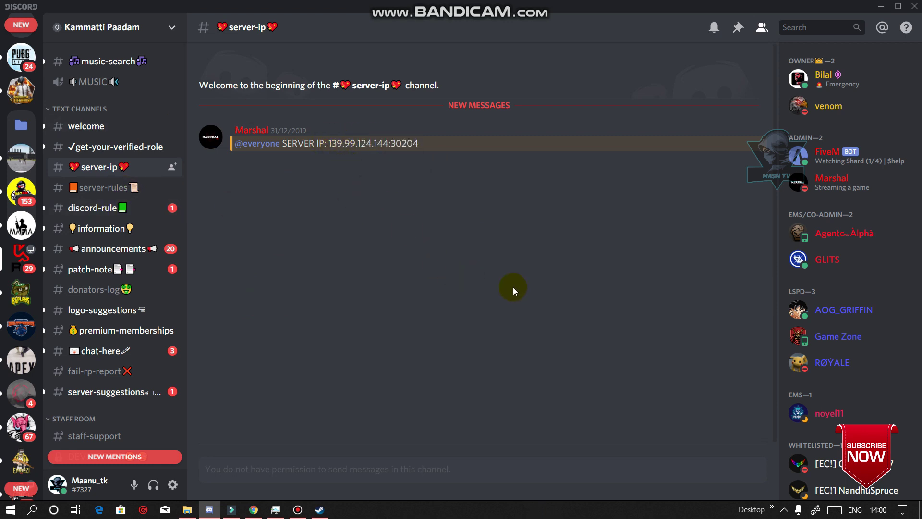
Look through the member and server lists and open the MRP - Mallu Role Play server.
{"action": "scroll", "coordinate": [813, 269], "scroll_direction": "down", "scroll_amount": 8}
{"action": "scroll", "coordinate": [814, 314], "scroll_direction": "down", "scroll_amount": 6}
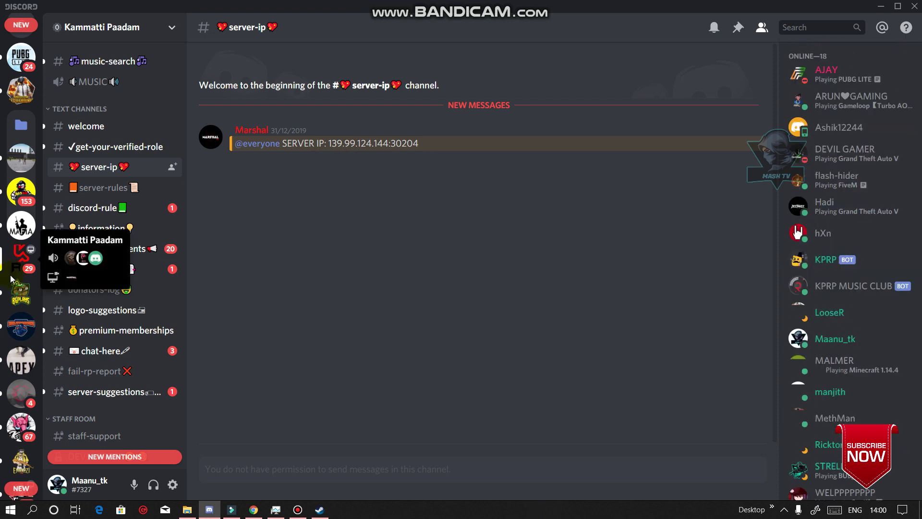
{"action": "scroll", "coordinate": [21, 358], "scroll_direction": "down", "scroll_amount": 3}
{"action": "scroll", "coordinate": [21, 358], "scroll_direction": "down", "scroll_amount": 3}
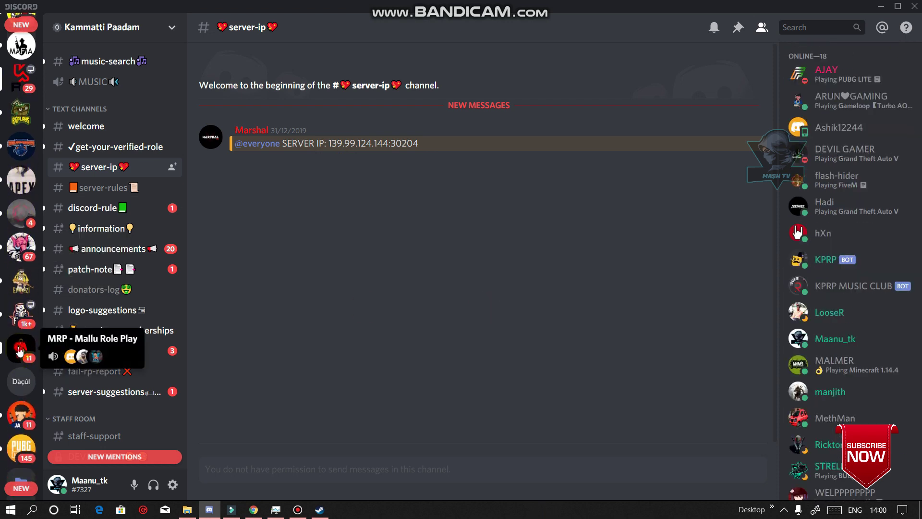
{"action": "left_click", "coordinate": [22, 358]}
Browse the channels of MRP - Mallu Role Play and highlight the address 34.93.68.177:30120 in its server-ip channel.
{"action": "scroll", "coordinate": [123, 298], "scroll_direction": "down", "scroll_amount": 12}
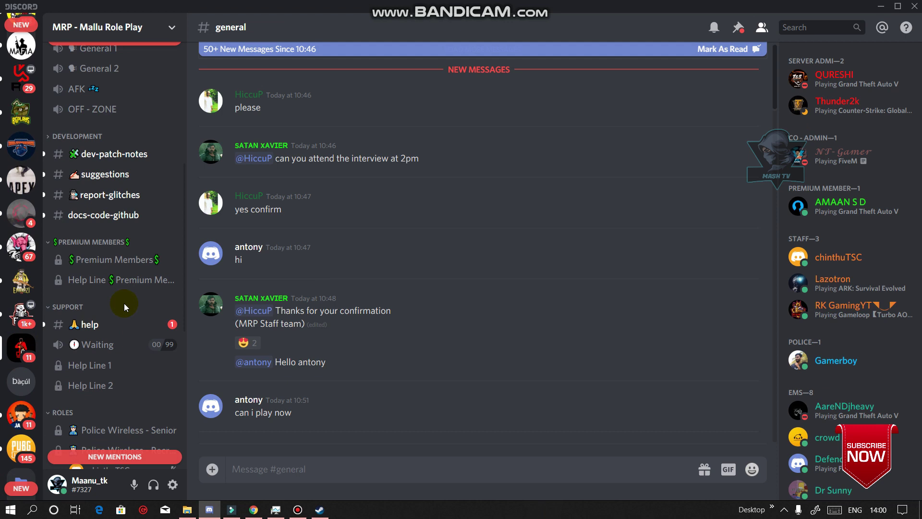
{"action": "scroll", "coordinate": [124, 303], "scroll_direction": "up", "scroll_amount": 3}
{"action": "scroll", "coordinate": [124, 303], "scroll_direction": "down", "scroll_amount": 4}
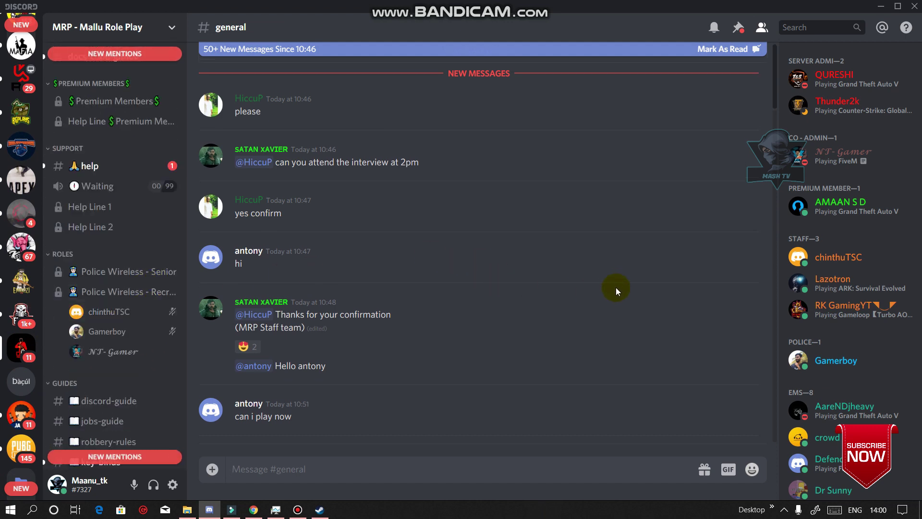
{"action": "scroll", "coordinate": [104, 244], "scroll_direction": "up", "scroll_amount": 8}
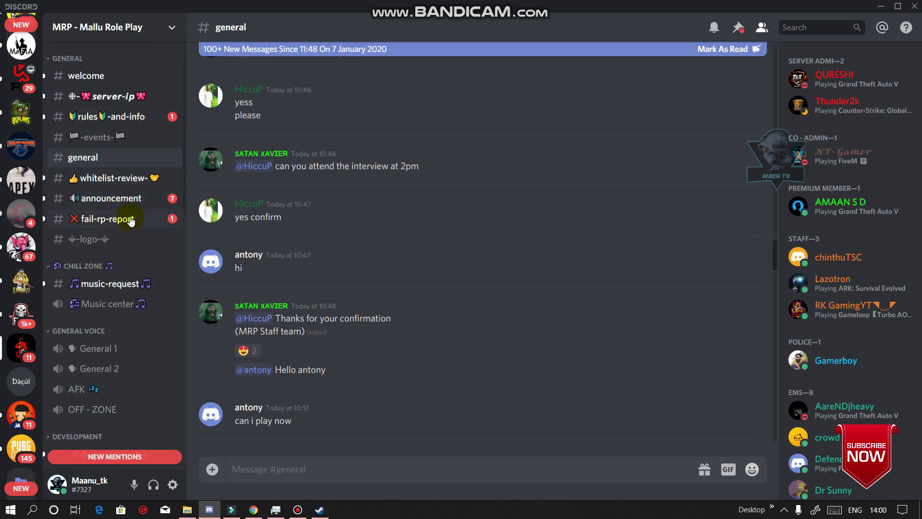
{"action": "left_click", "coordinate": [113, 96]}
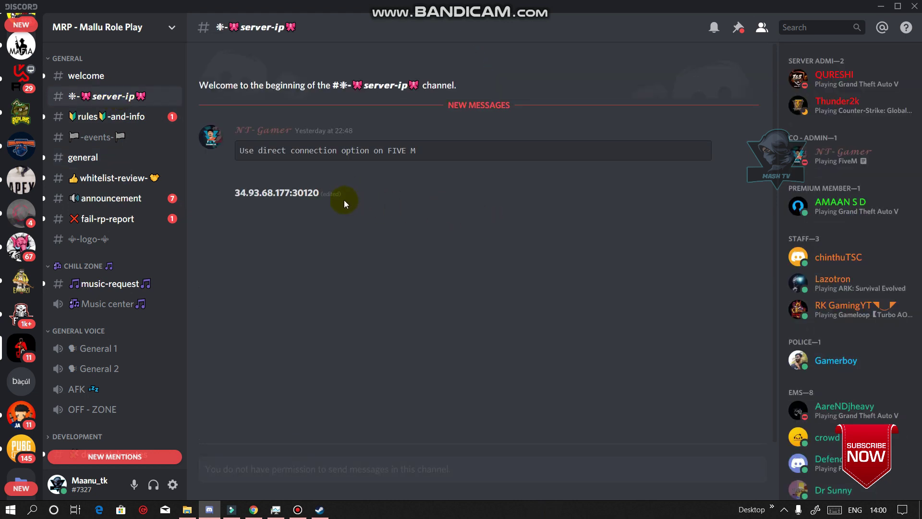
{"action": "left_click_drag", "start_coordinate": [319, 192], "coordinate": [232, 194]}
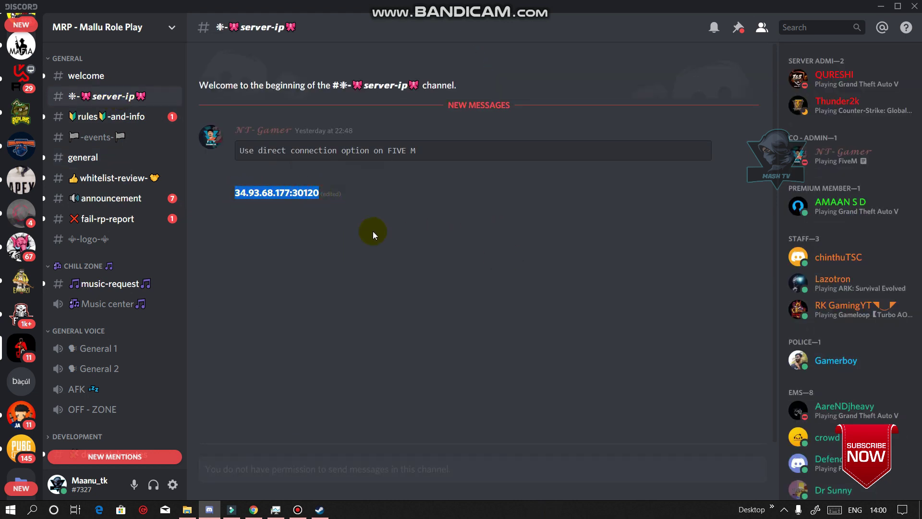
{"action": "left_click", "coordinate": [266, 192]}
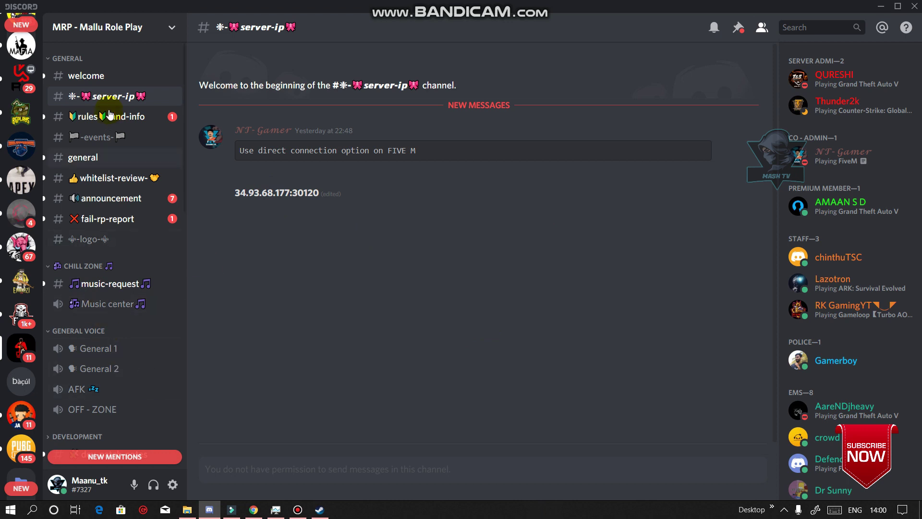
{"action": "scroll", "coordinate": [77, 207], "scroll_direction": "down", "scroll_amount": 6}
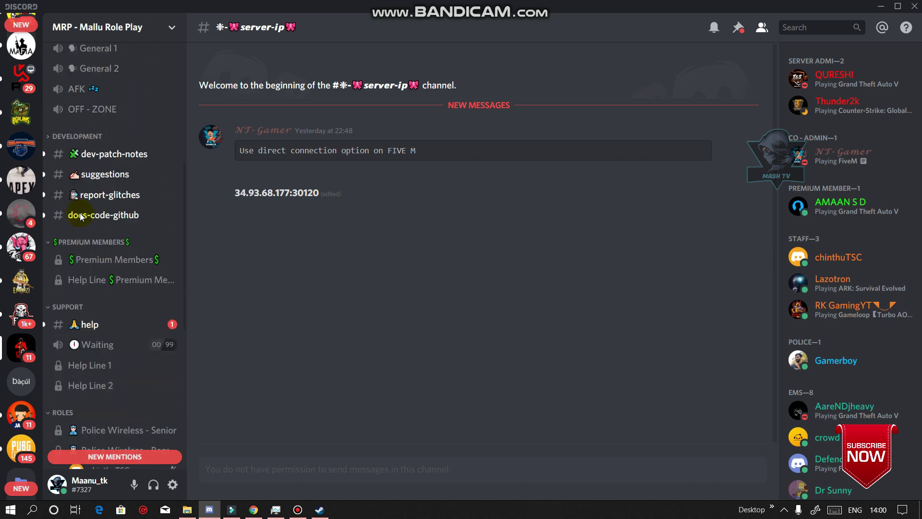
{"action": "scroll", "coordinate": [37, 239], "scroll_direction": "down", "scroll_amount": 6}
{"action": "scroll", "coordinate": [37, 239], "scroll_direction": "down", "scroll_amount": 8}
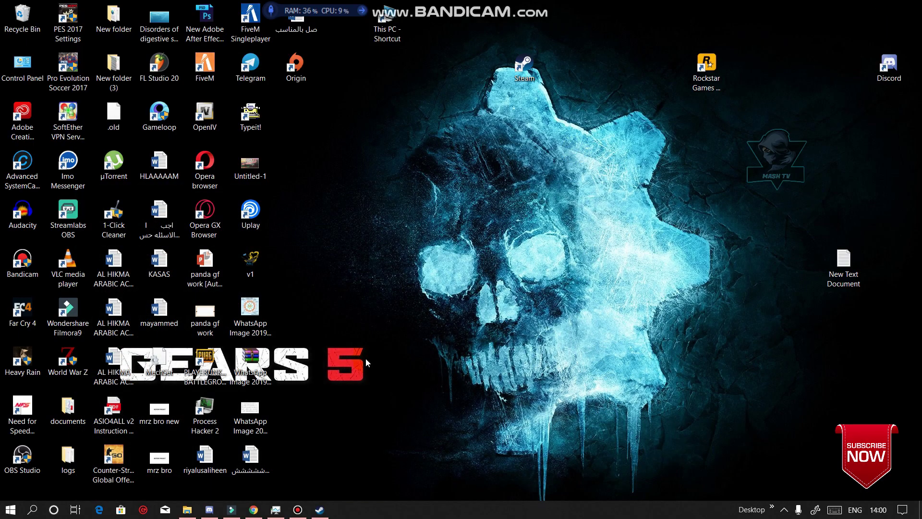
Launch the FiveM application from New folder on the desktop and reposition its window.
{"action": "double_click", "coordinate": [124, 78]}
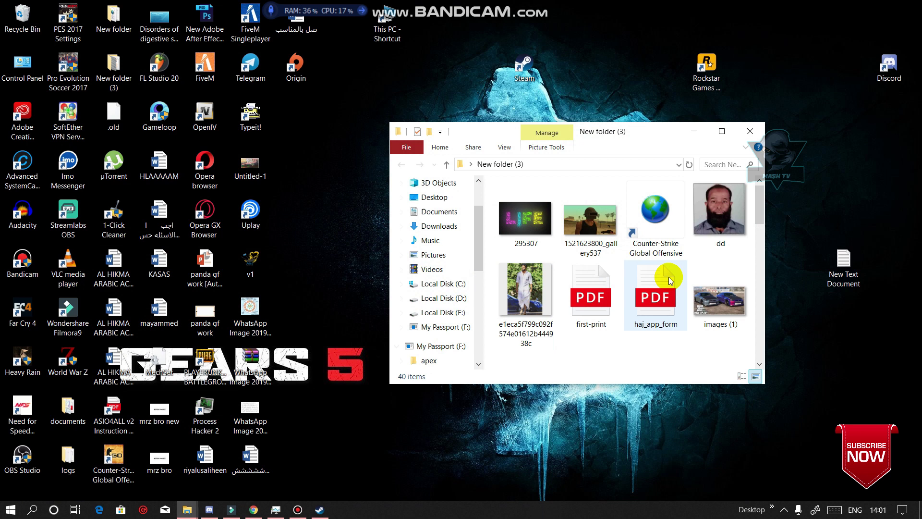
{"action": "left_click", "coordinate": [750, 131]}
{"action": "double_click", "coordinate": [114, 17]}
{"action": "left_click", "coordinate": [559, 337]}
{"action": "scroll", "coordinate": [565, 331], "scroll_direction": "down", "scroll_amount": 1}
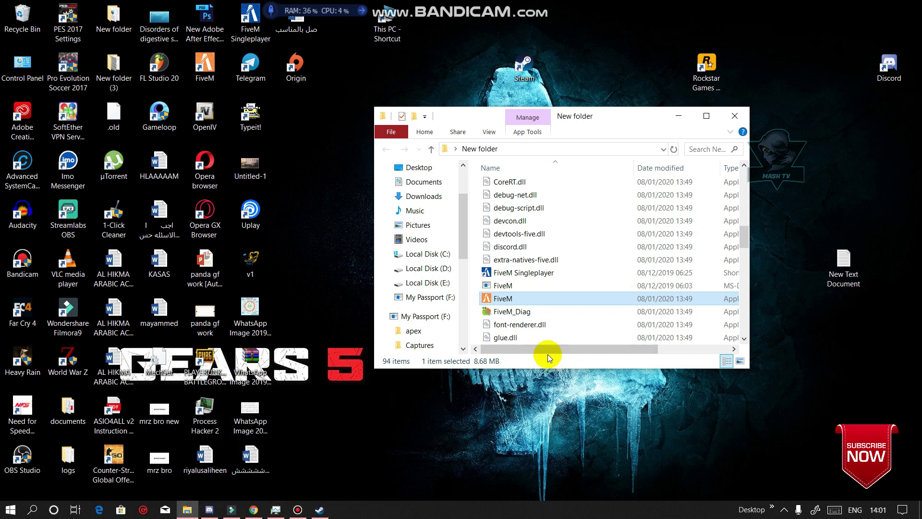
{"action": "double_click", "coordinate": [537, 300]}
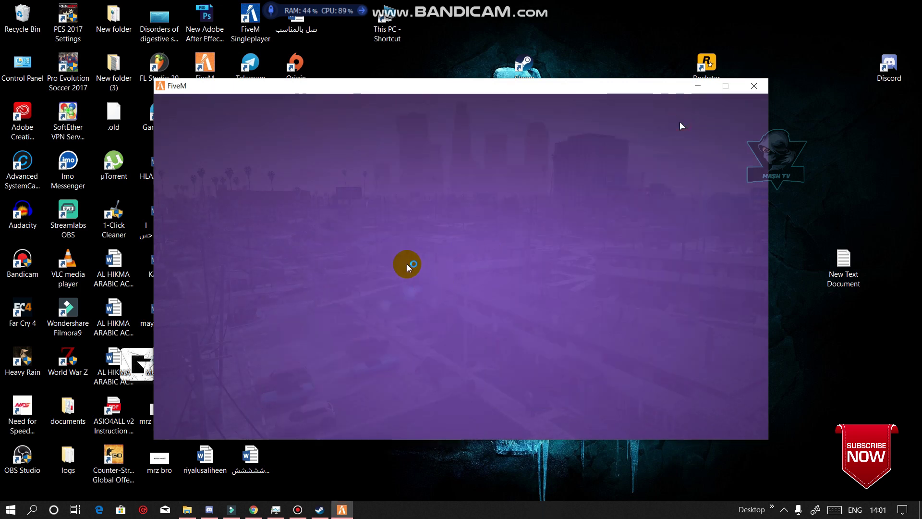
{"action": "left_click_drag", "start_coordinate": [460, 92], "coordinate": [489, 65]}
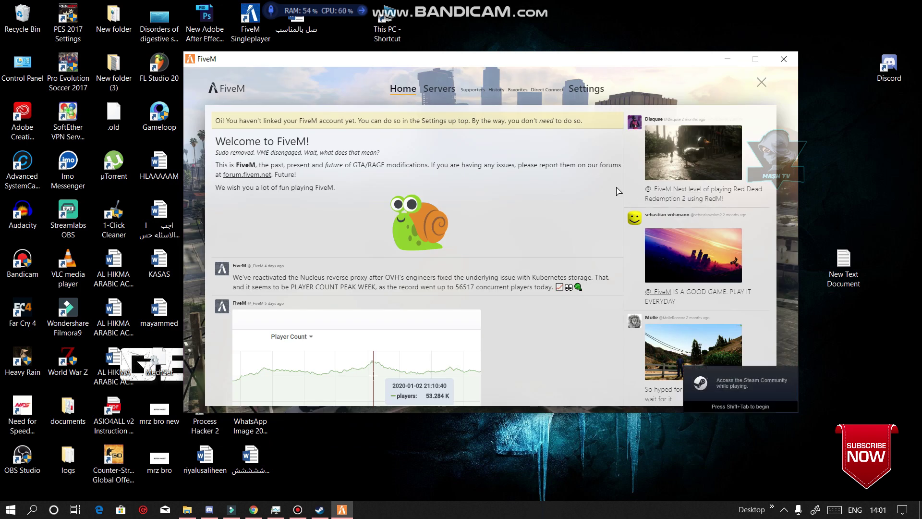
Use Direct Connect to replace the saved address with 139.99.124.22:30912 and connect to the MGRP OFFICIAL server.
{"action": "left_click", "coordinate": [546, 89]}
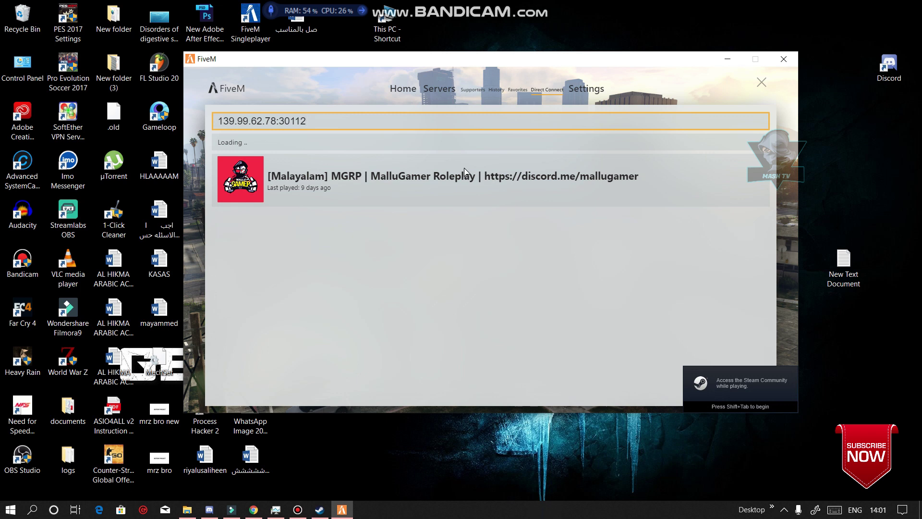
{"action": "left_click_drag", "start_coordinate": [327, 121], "coordinate": [190, 128]}
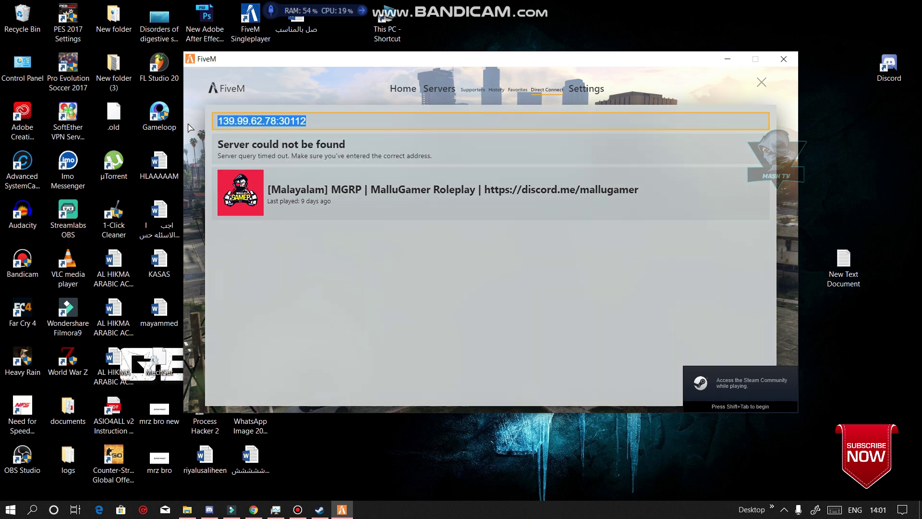
{"action": "key", "text": "BackSpace"}
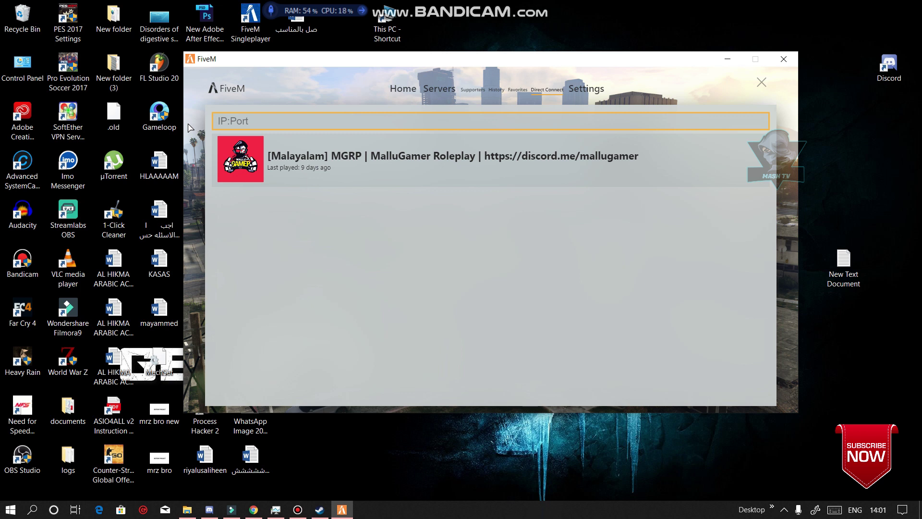
{"action": "key", "text": "ctrl+v"}
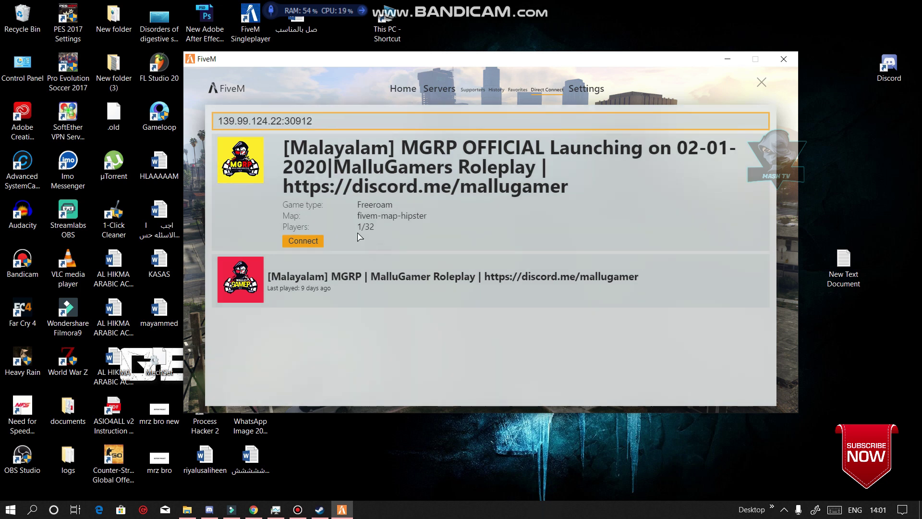
{"action": "left_click", "coordinate": [305, 247]}
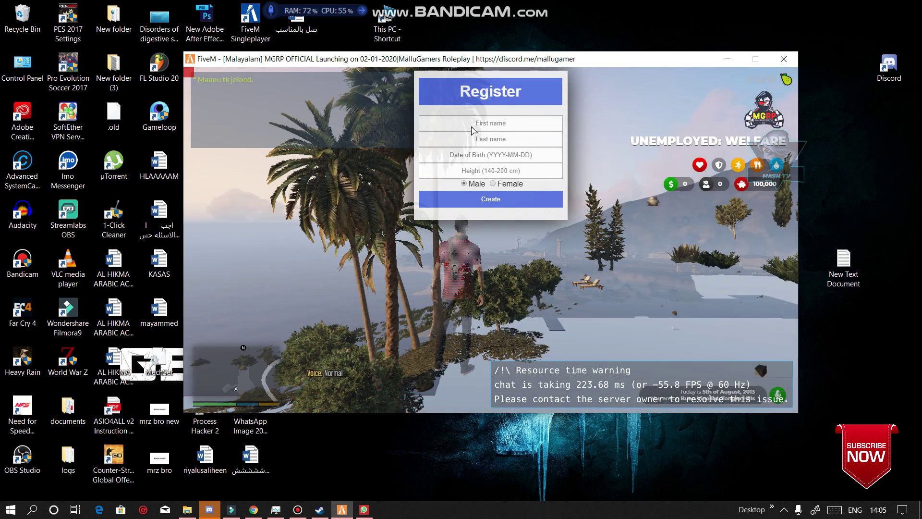
Fill in the character's first name and last name in the Register form.
{"action": "left_click", "coordinate": [475, 123]}
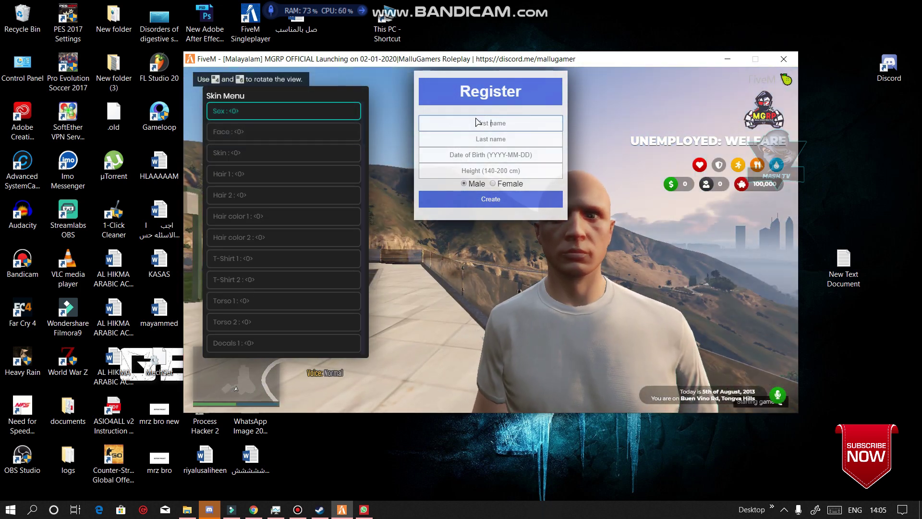
{"action": "type", "text": "m"}
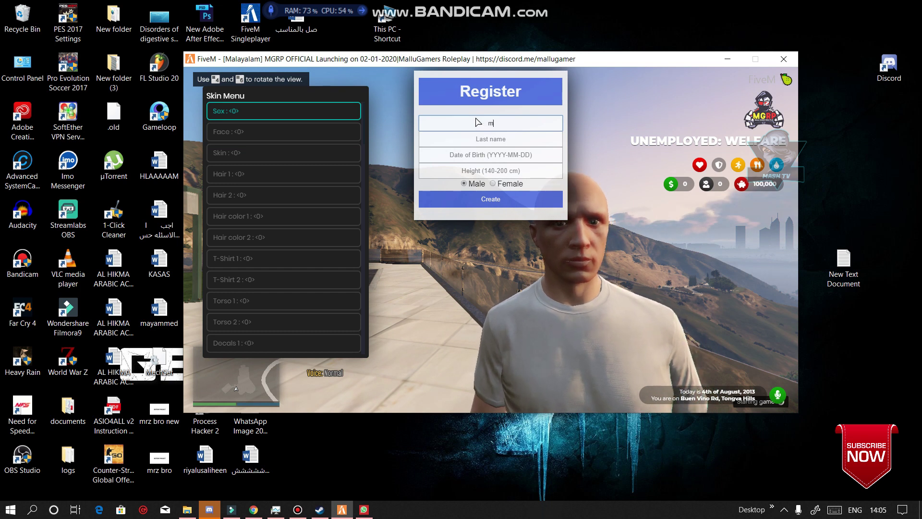
{"action": "key", "text": "BackSpace"}
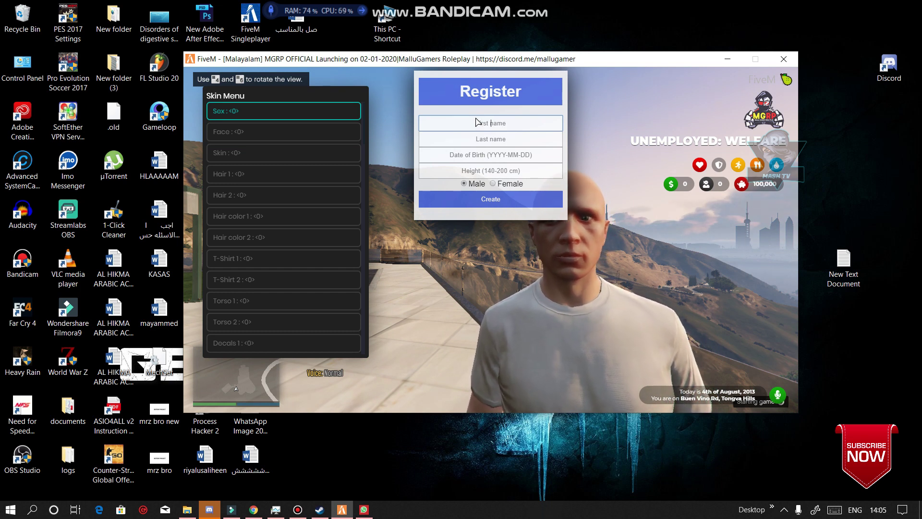
{"action": "type", "text": "Maanu"}
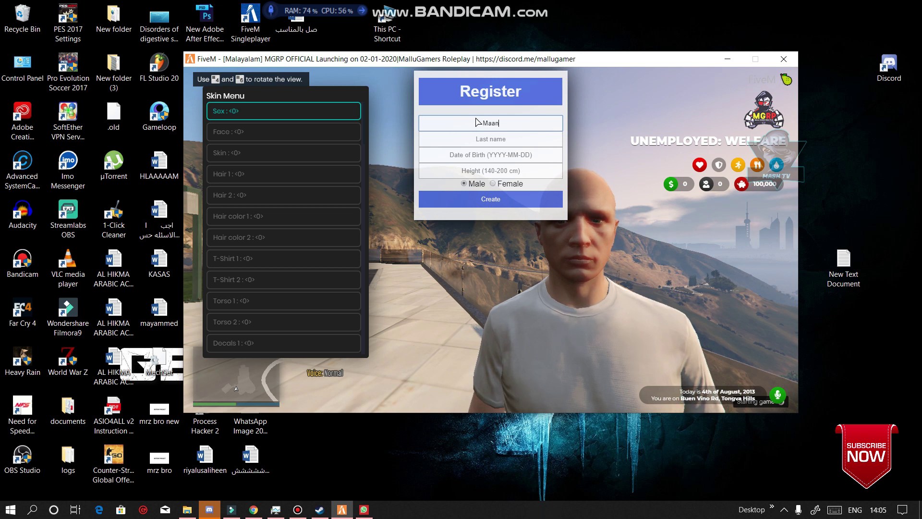
{"action": "left_click", "coordinate": [498, 139]}
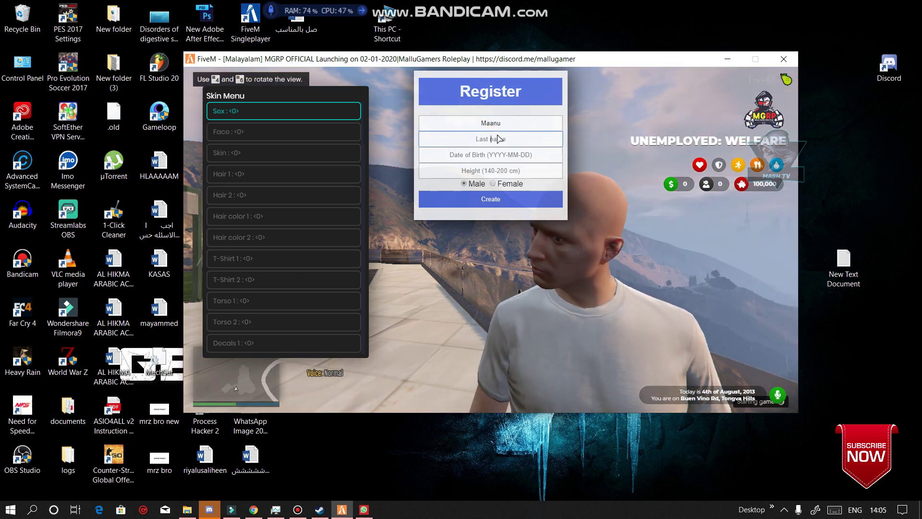
{"action": "type", "text": "Mm"}
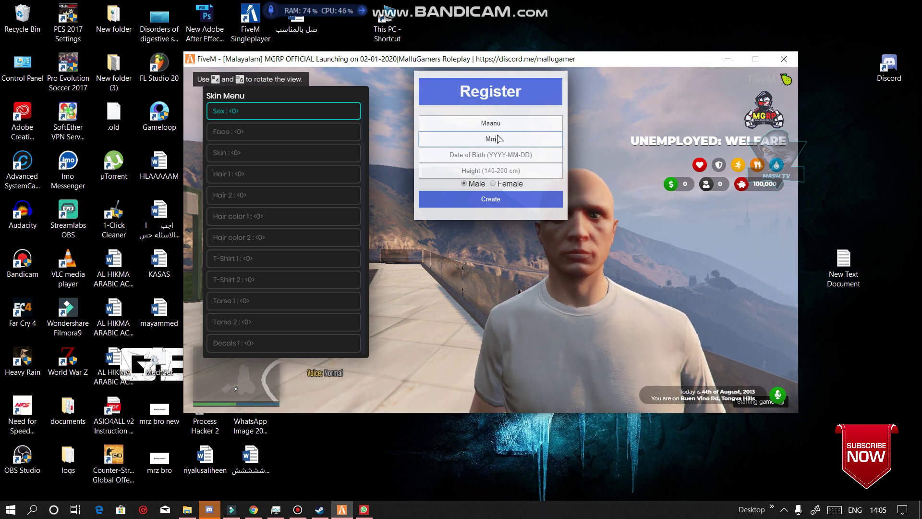
Enter the character's date of birth in the Register form.
{"action": "left_click", "coordinate": [525, 154]}
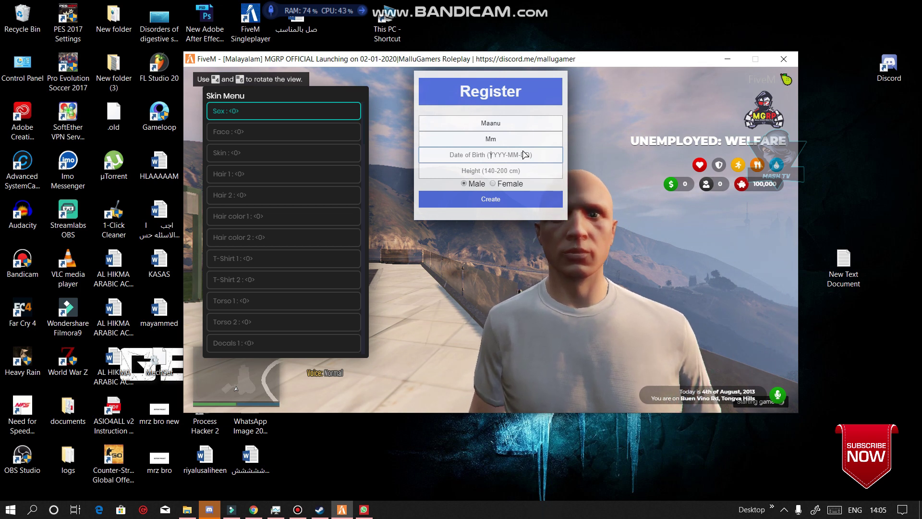
{"action": "type", "text": "1"}
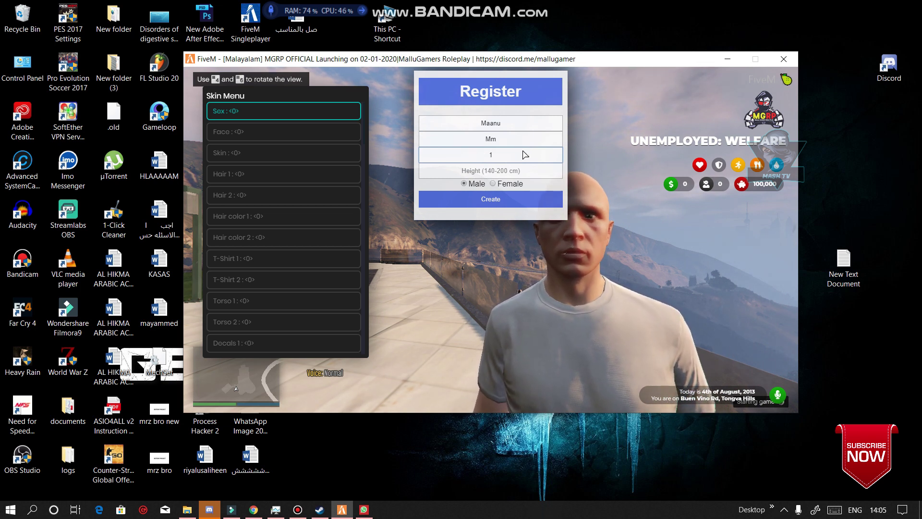
{"action": "type", "text": "996"}
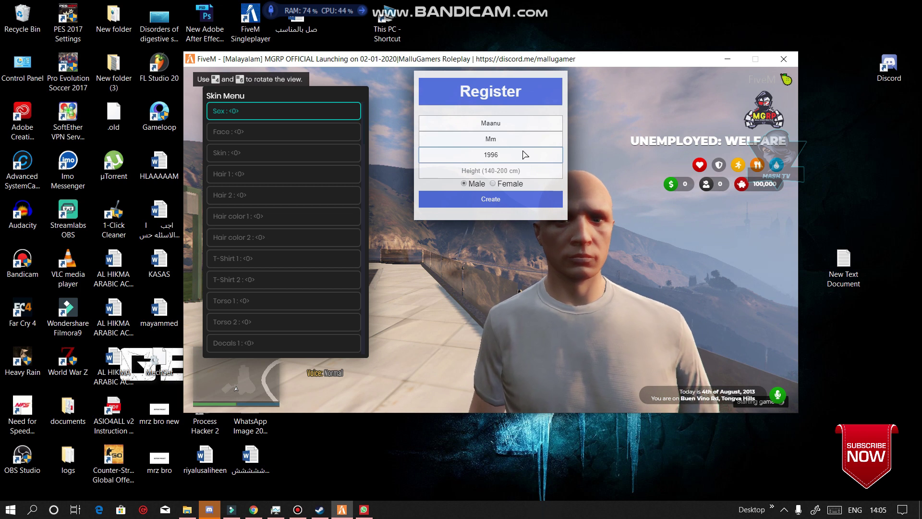
{"action": "key", "text": "BackSpace"}
{"action": "key", "text": "BackSpace"}
{"action": "key", "text": "BackSpace"}
{"action": "key", "text": "BackSpace"}
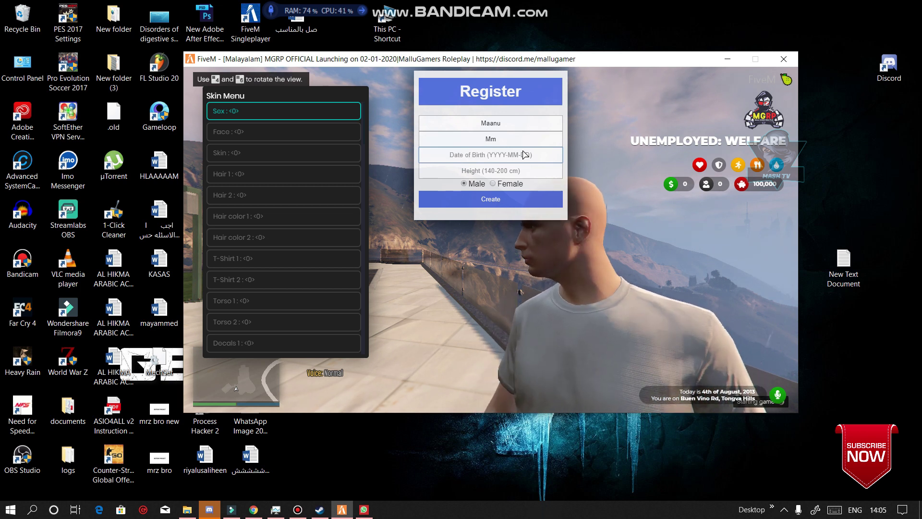
{"action": "type", "text": "30"}
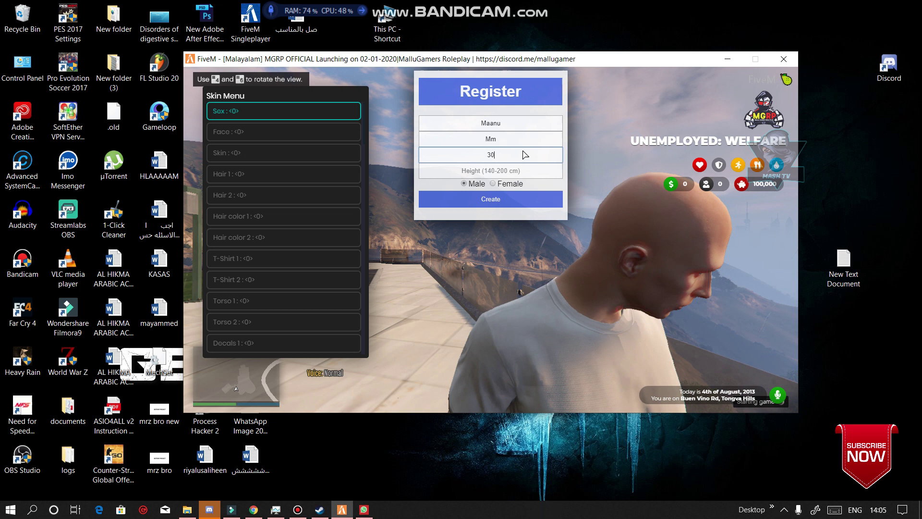
{"action": "type", "text": "/5/1996"}
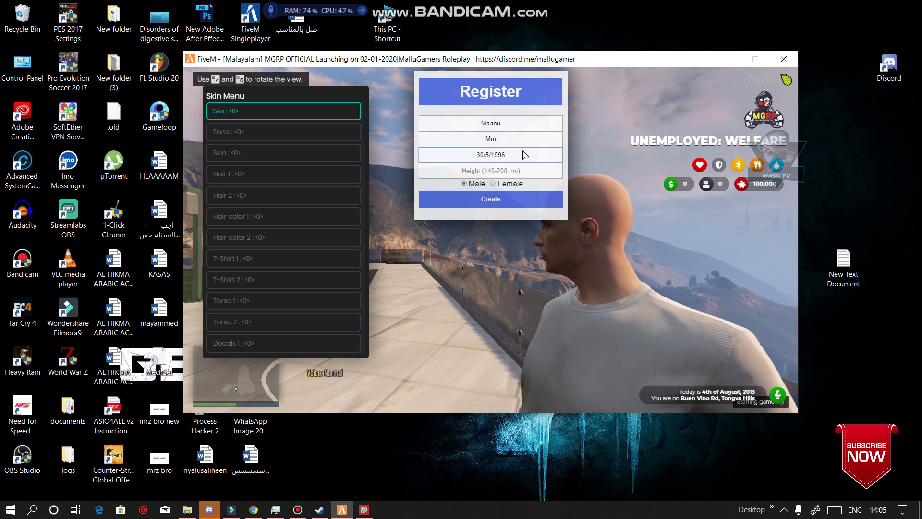
Set the character's height to 156 cm and create the male character.
{"action": "left_click", "coordinate": [521, 173]}
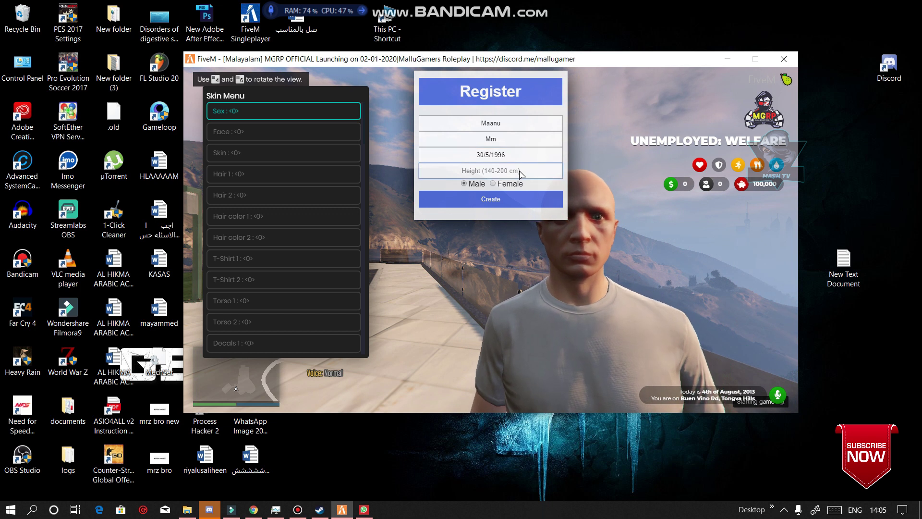
{"action": "type", "text": "156"}
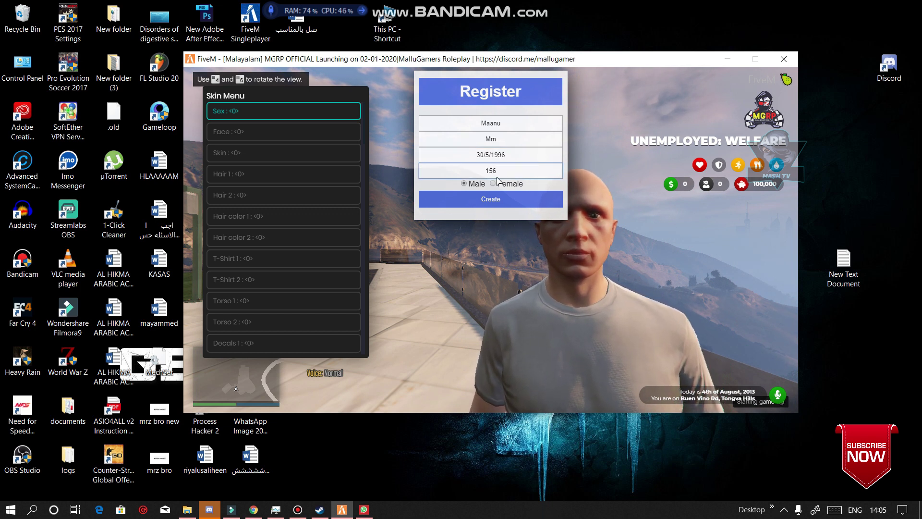
{"action": "left_click", "coordinate": [490, 199]}
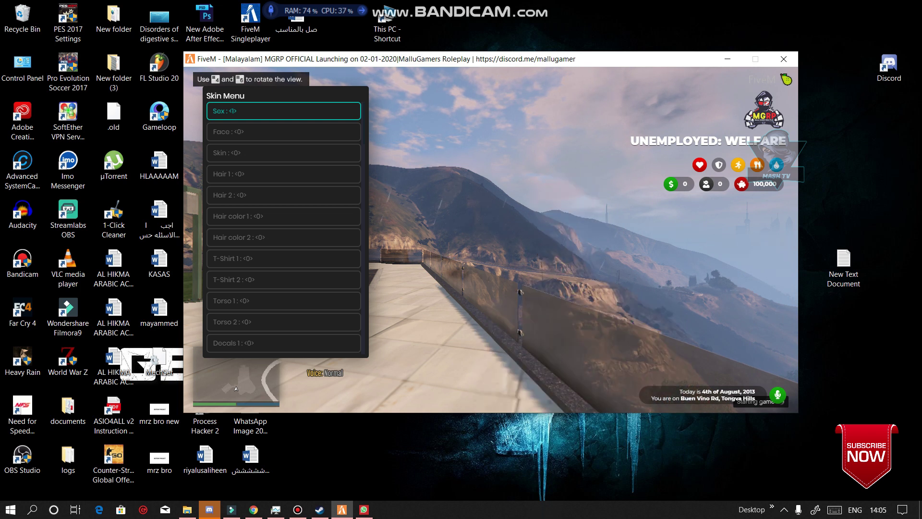
Try Sex option 1, return it to 0 and preview other Face options for the character.
{"action": "key", "text": "Right"}
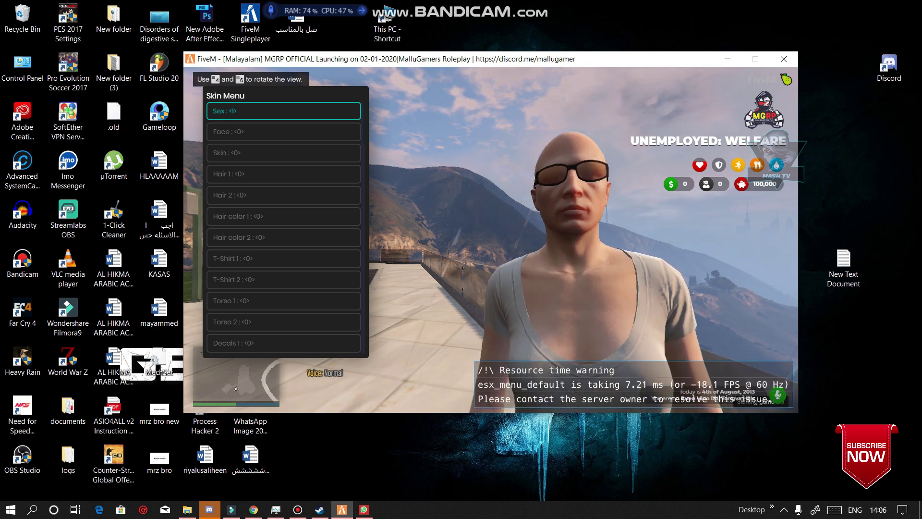
{"action": "key", "text": "Left"}
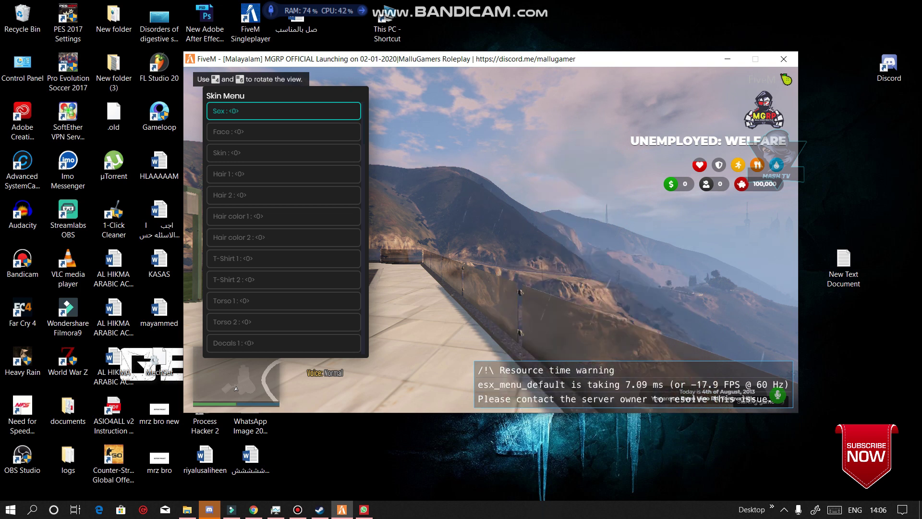
{"action": "key", "text": "Down"}
{"action": "key", "text": "Right"}
{"action": "key", "text": "Right"}
{"action": "key", "text": "Right"}
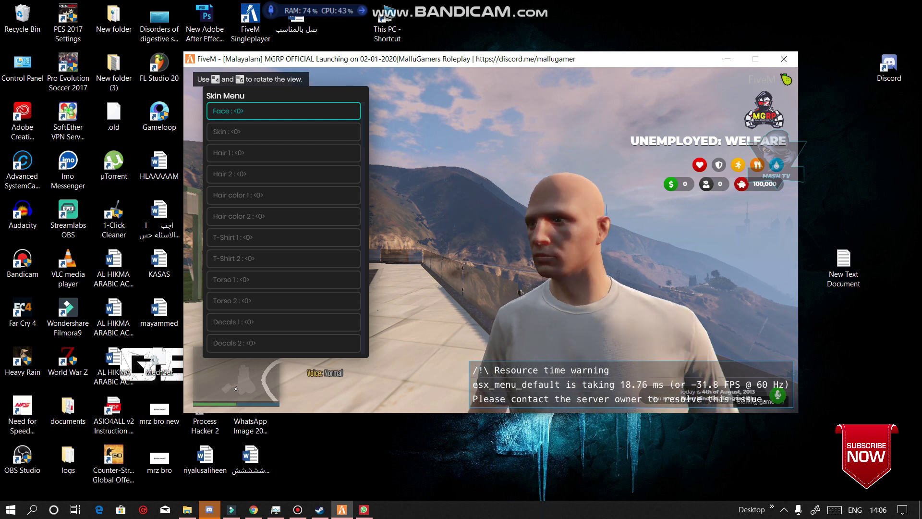
Try several hairstyles for the character and set Hair 1 to 3.
{"action": "key", "text": "Down"}
{"action": "key", "text": "Down"}
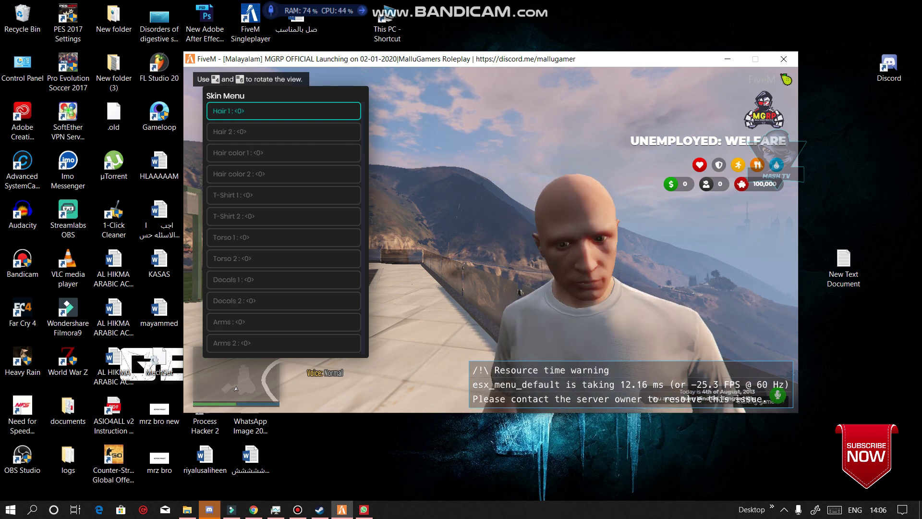
{"action": "key", "text": "Right"}
{"action": "key", "text": "Right"}
{"action": "key", "text": "Right"}
{"action": "key", "text": "Right"}
{"action": "key", "text": "Right"}
{"action": "key", "text": "Right"}
{"action": "key", "text": "Right"}
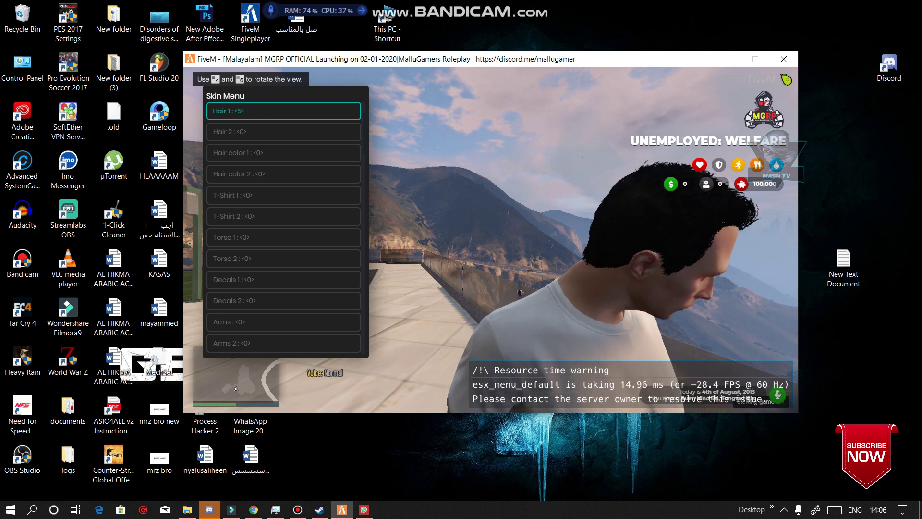
{"action": "key", "text": "Left"}
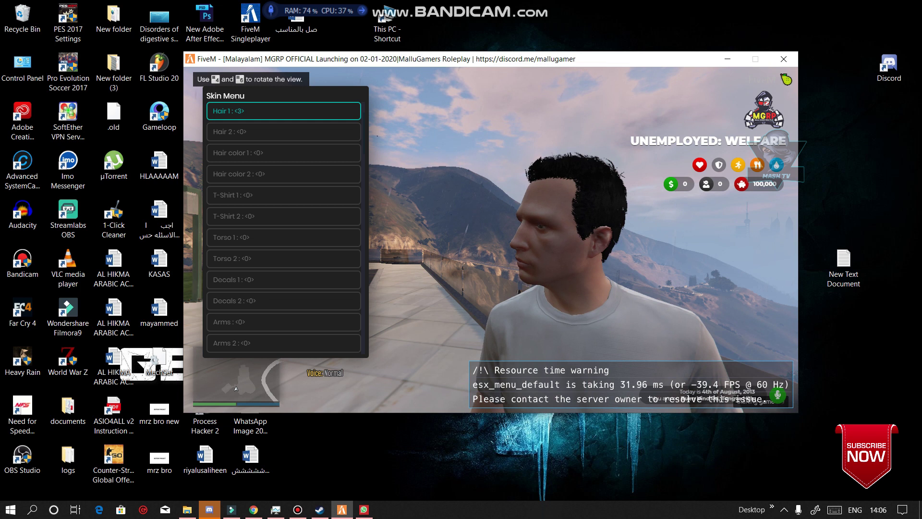
Set the character's Hair 2 to 5 and Hair color 2 to 5.
{"action": "key", "text": "Down"}
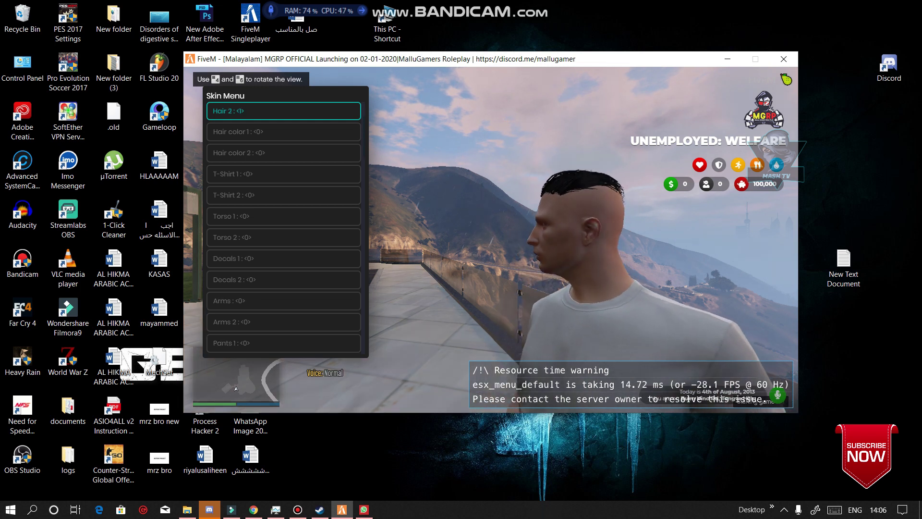
{"action": "key", "text": "Right"}
{"action": "key", "text": "Right"}
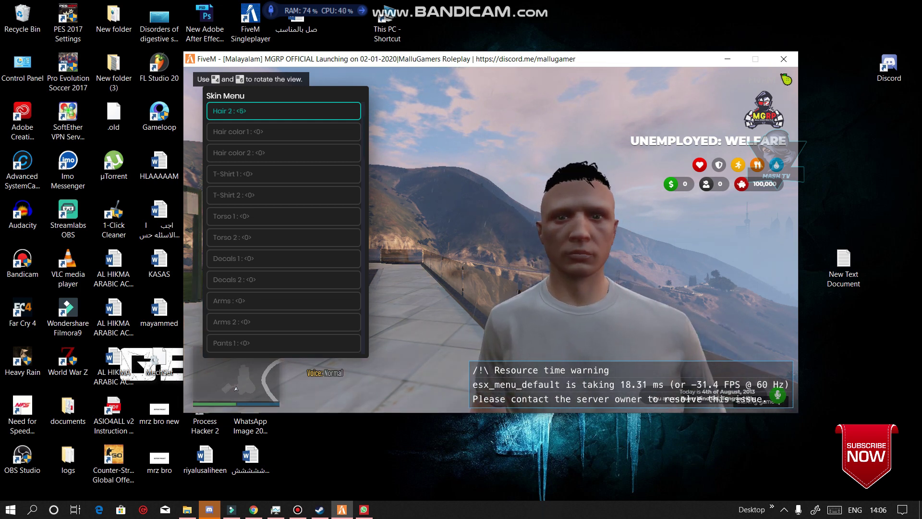
{"action": "key", "text": "Down"}
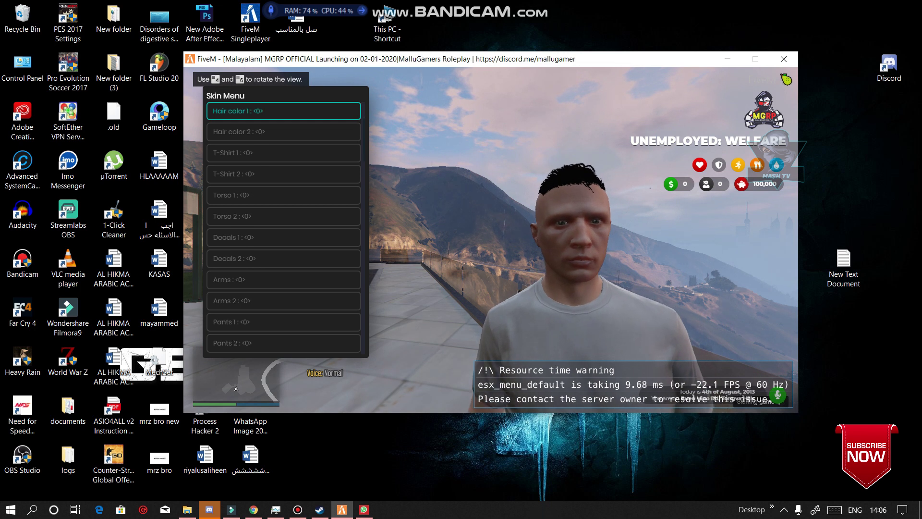
{"action": "key", "text": "Down"}
{"action": "key", "text": "Right"}
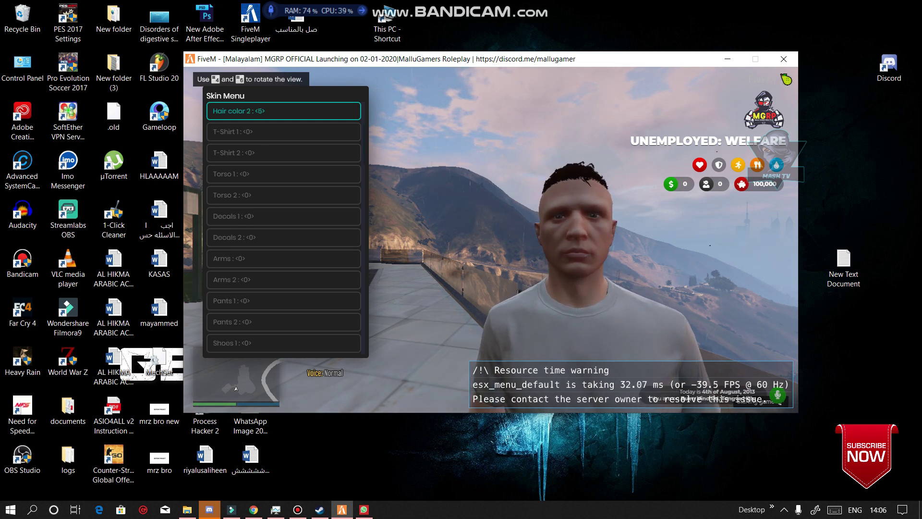
Set the character's T-Shirt 2 to 3 and dress the upper body with Torso 1 option 5.
{"action": "key", "text": "Down"}
{"action": "key", "text": "Down"}
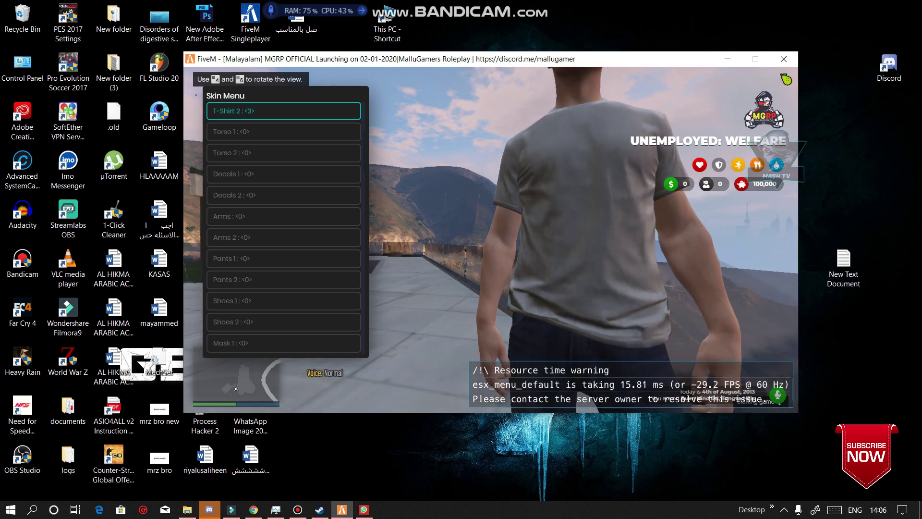
{"action": "key", "text": "Down"}
{"action": "key", "text": "Right"}
{"action": "key", "text": "Right"}
{"action": "key", "text": "Right"}
{"action": "key", "text": "Right"}
{"action": "key", "text": "Right"}
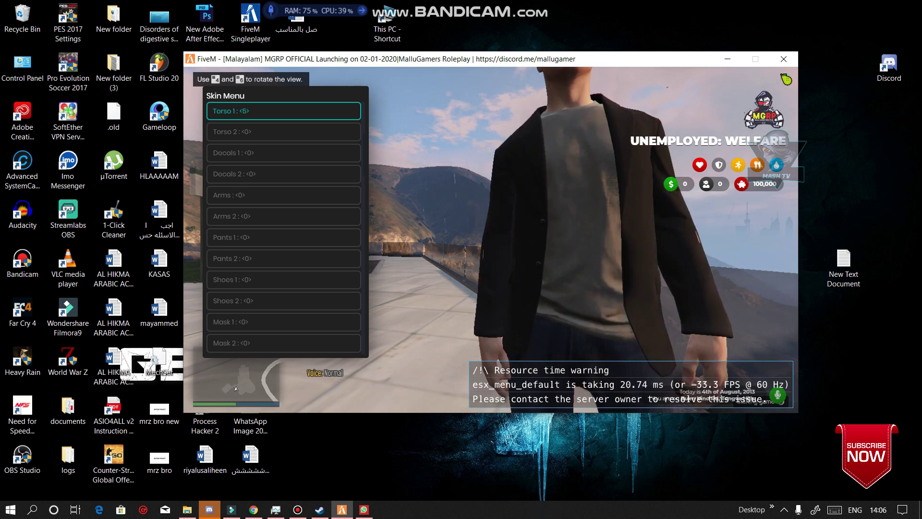
Go through the character's Pants 1 styles and step back to one below 4.
{"action": "key", "text": "Down"}
{"action": "key", "text": "Down"}
{"action": "key", "text": "Down"}
{"action": "key", "text": "Down"}
{"action": "key", "text": "Down"}
{"action": "key", "text": "Down"}
{"action": "key", "text": "Right"}
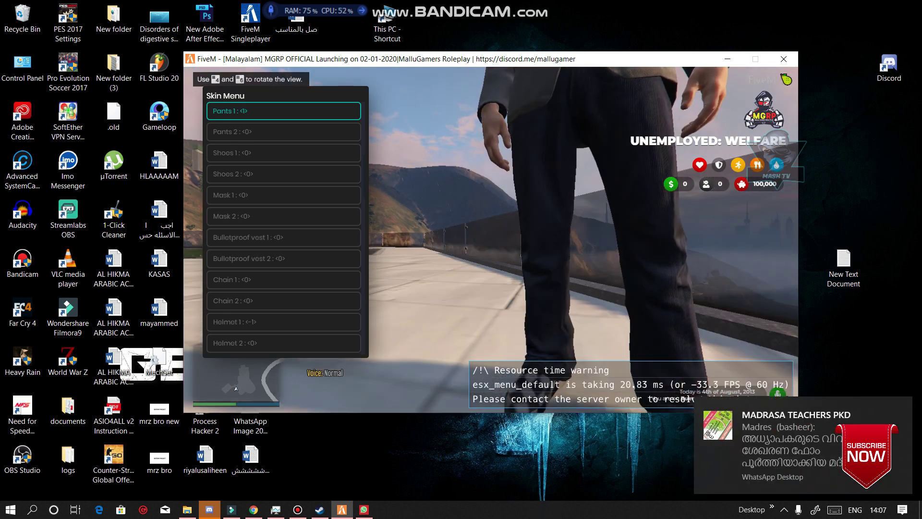
{"action": "key", "text": "Right"}
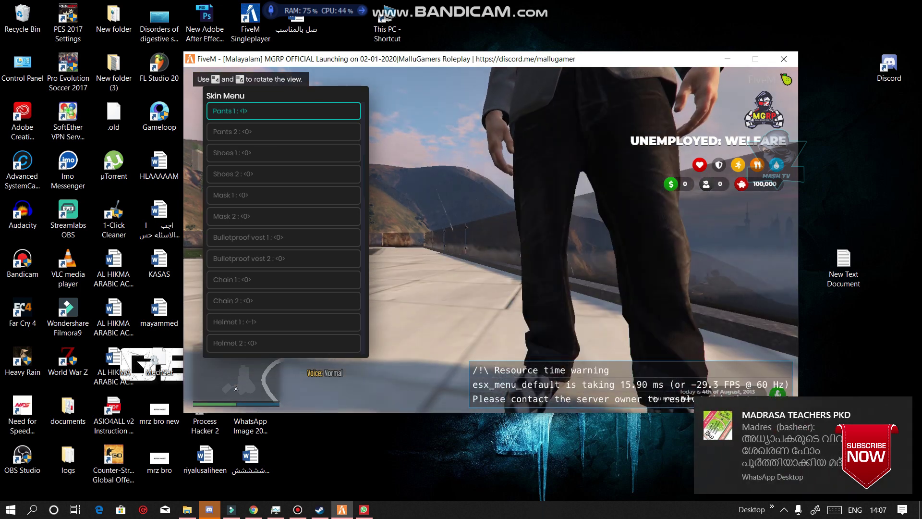
{"action": "key", "text": "Right"}
{"action": "key", "text": "Right"}
{"action": "key", "text": "Right"}
{"action": "key", "text": "Right"}
{"action": "key", "text": "Right"}
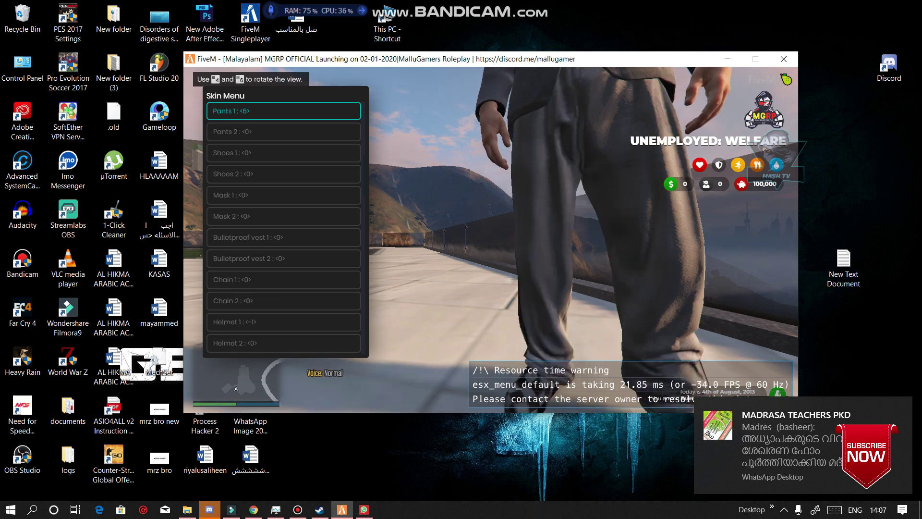
{"action": "key", "text": "Left"}
{"action": "key", "text": "Left"}
{"action": "key", "text": "Left"}
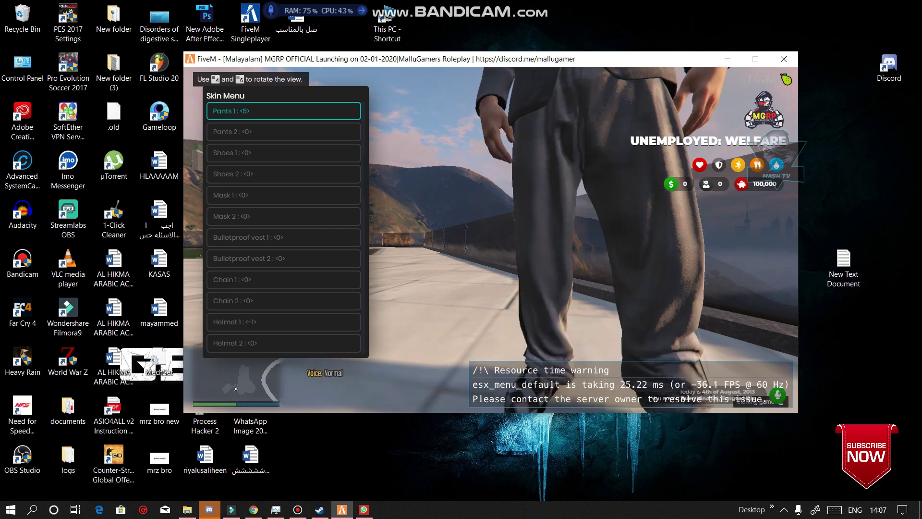
{"action": "key", "text": "Left"}
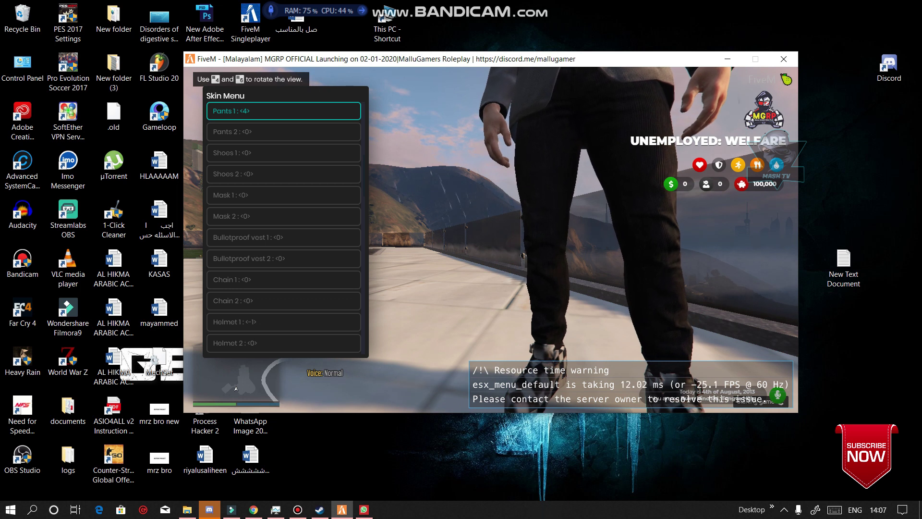
{"action": "key", "text": "Left"}
{"action": "key", "text": "Left"}
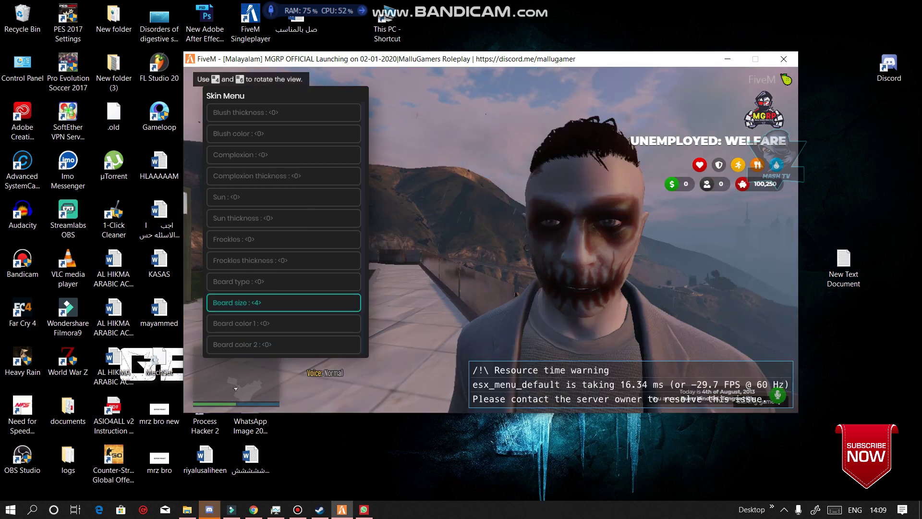
Set the character's Beard size to 10 and Beard type to 5.
{"action": "key", "text": "Right"}
{"action": "key", "text": "Right"}
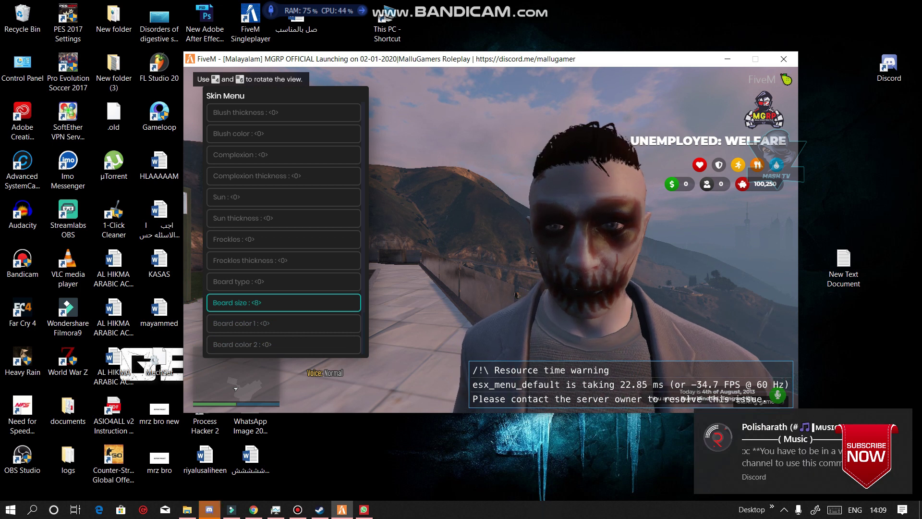
{"action": "key", "text": "Up"}
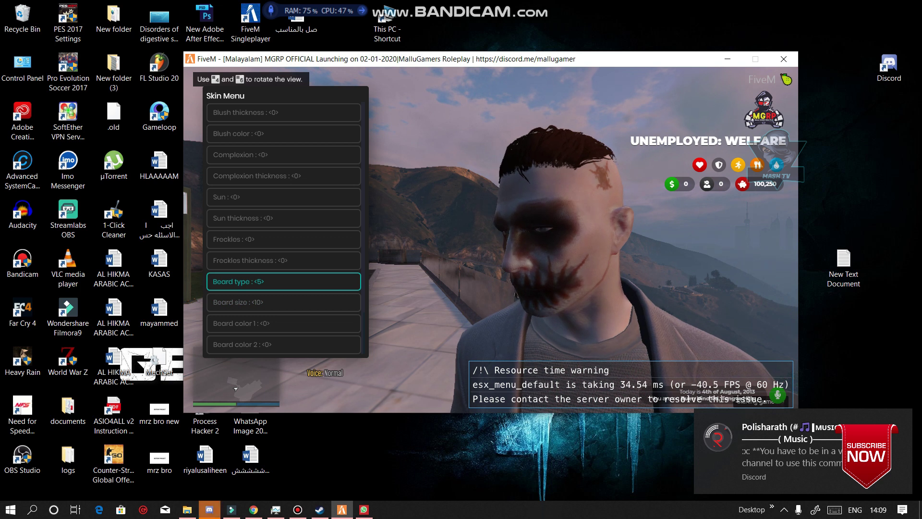
Set the character's Beard type to 13 and leave the Skin Menu, keeping both beard colors at 0.
{"action": "key", "text": "Right"}
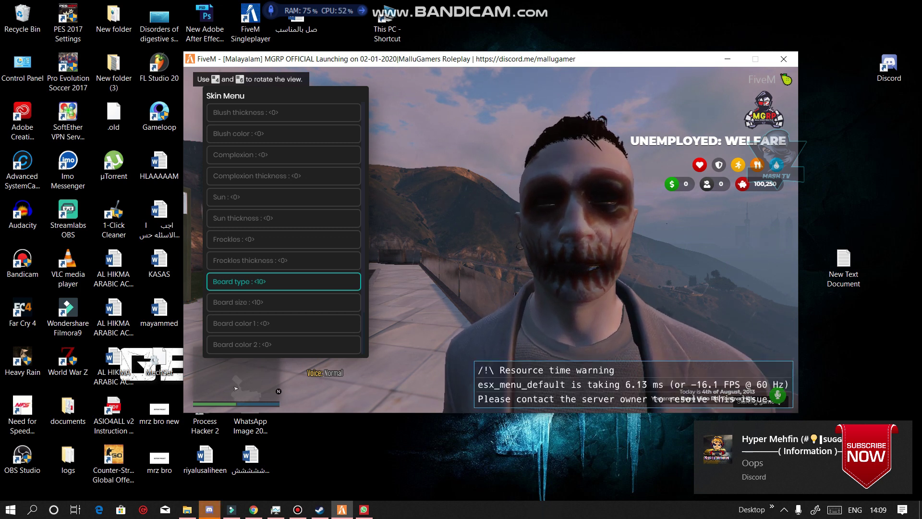
{"action": "key", "text": "Right"}
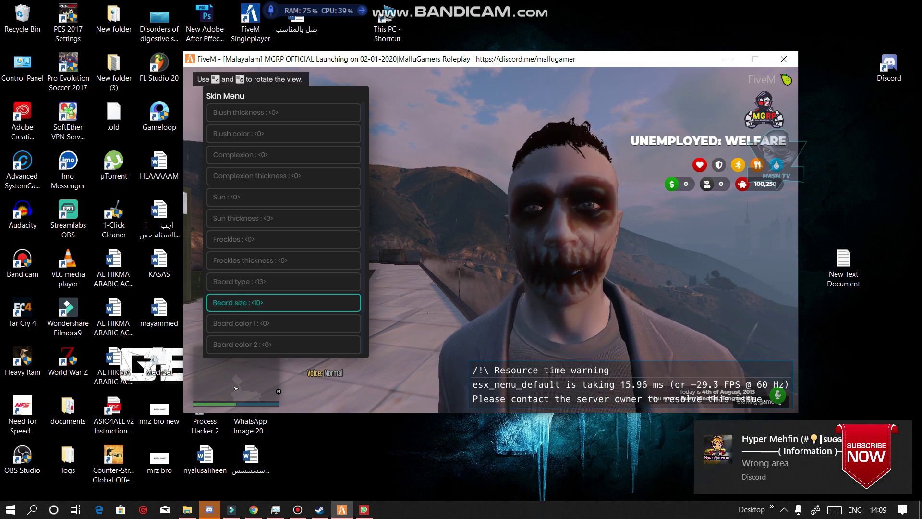
{"action": "key", "text": "Down"}
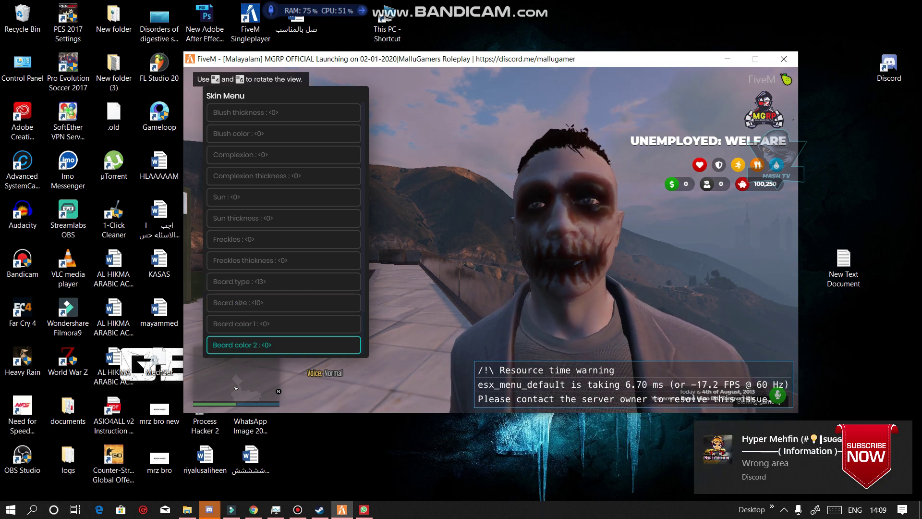
{"action": "key", "text": "Escape"}
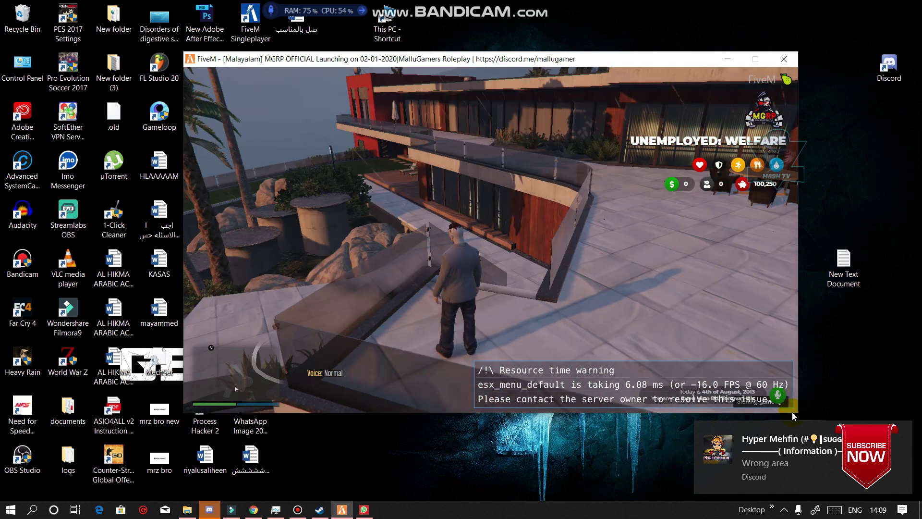
Run the character across the terrace and over the pebble-filled paving to the steps beside the lawn.
{"action": "key", "text": "w"}
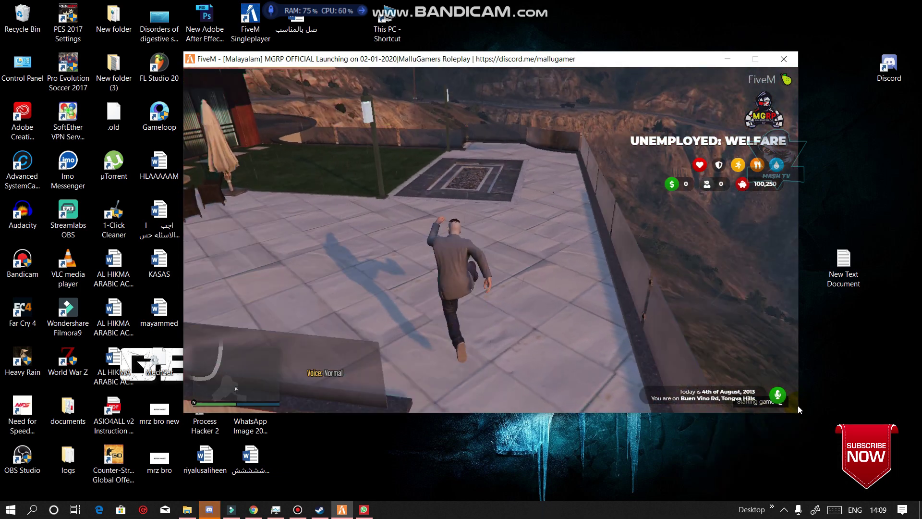
{"action": "key", "text": "w"}
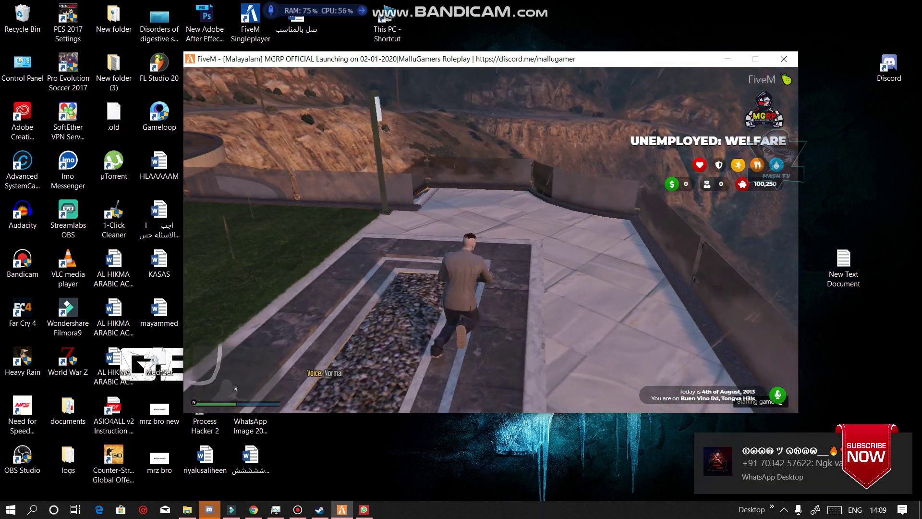
{"action": "key", "text": "w"}
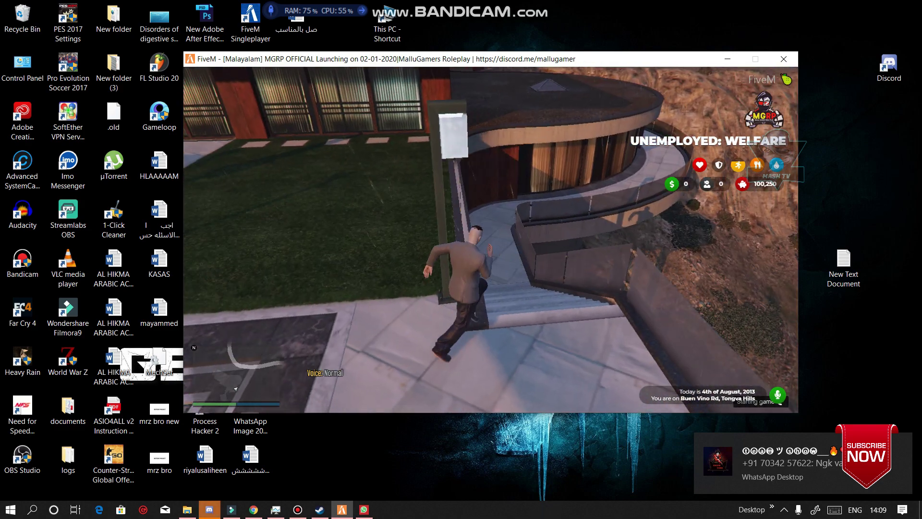
{"action": "key", "text": "w"}
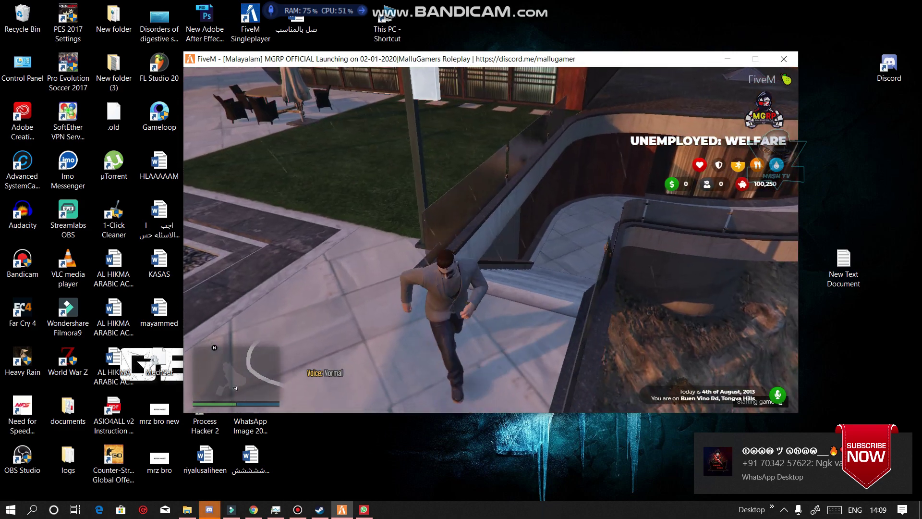
Run the character back along the house's long terrace to the red wall beside the closed parasol.
{"action": "key", "text": "w"}
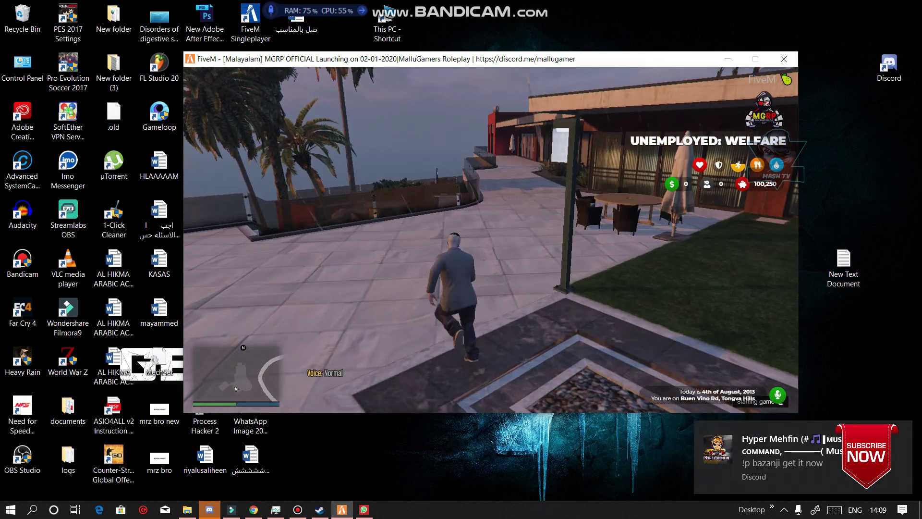
{"action": "key", "text": "w"}
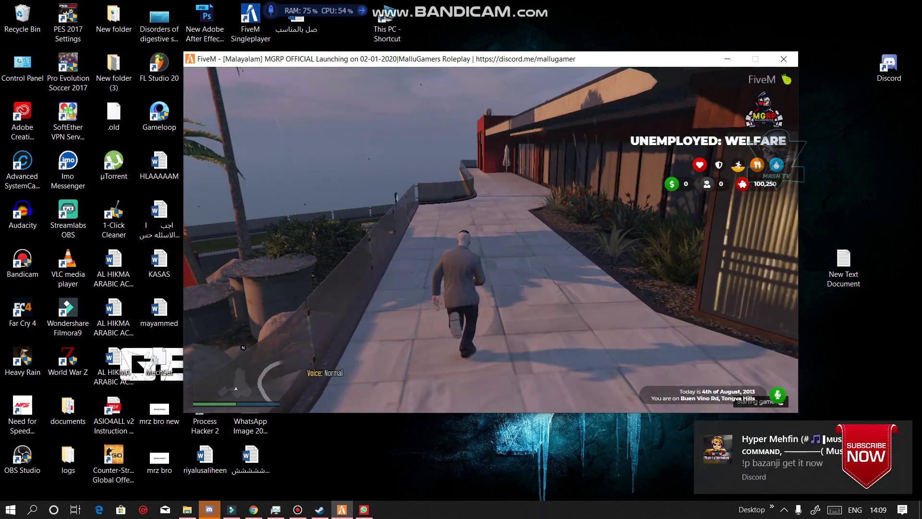
{"action": "key", "text": "w"}
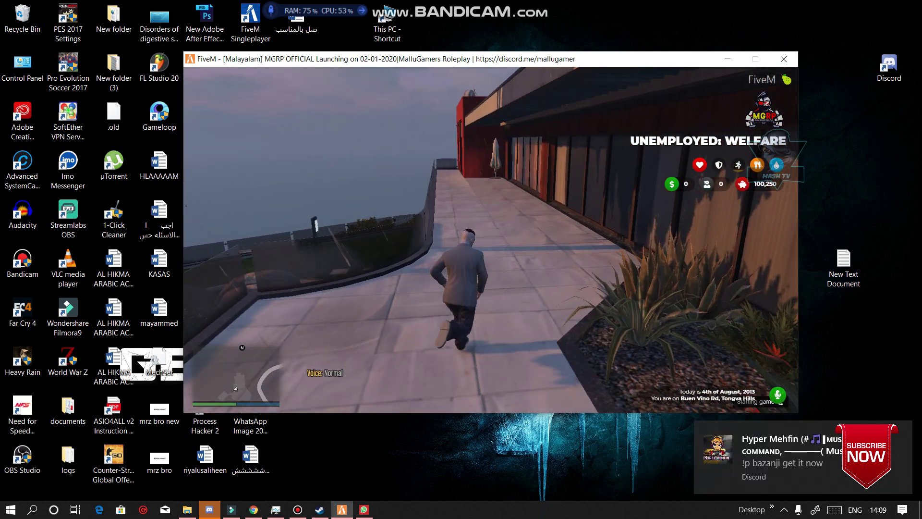
{"action": "key", "text": "w"}
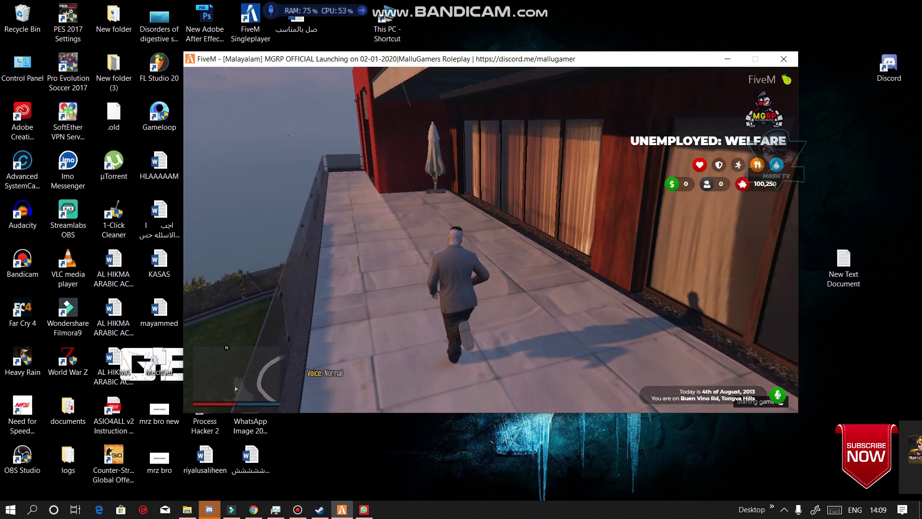
{"action": "key", "text": "w"}
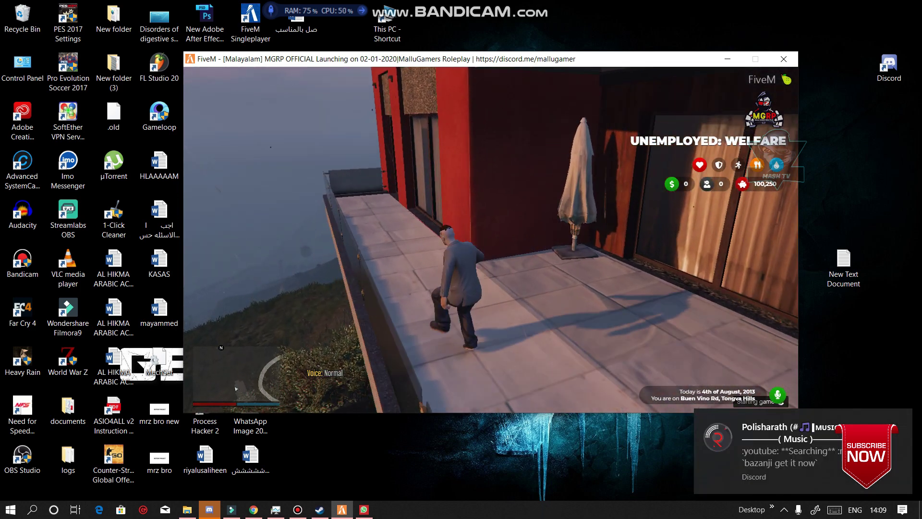
Turn the character around at the red wall and run back along the terrace toward the outdoor stairs.
{"action": "key", "text": "w"}
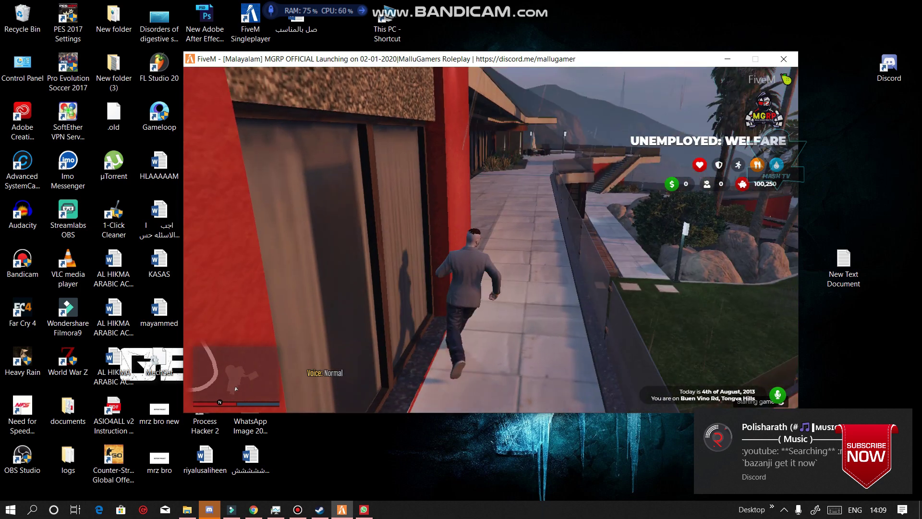
{"action": "key", "text": "w"}
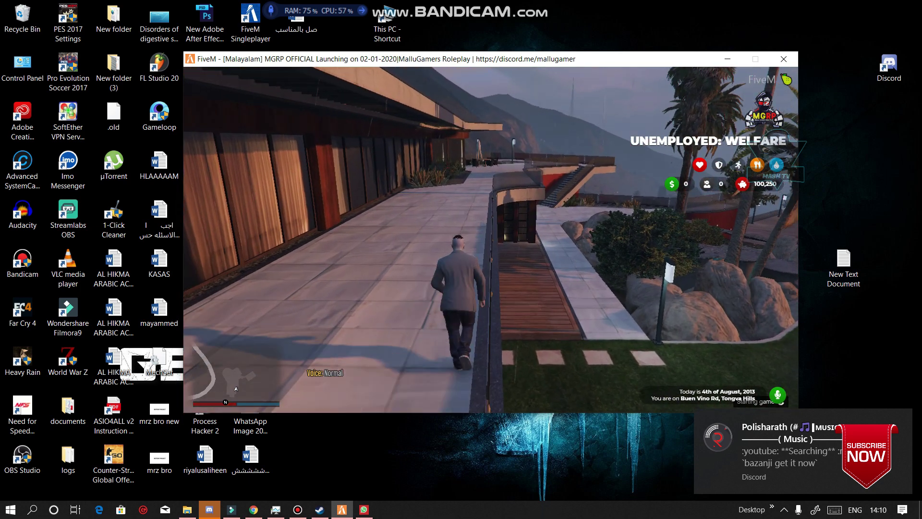
{"action": "key", "text": "w"}
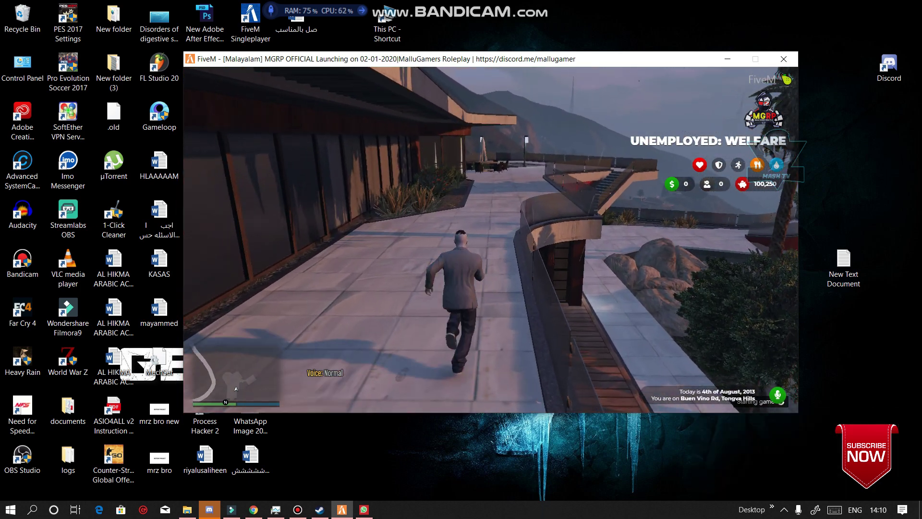
{"action": "key", "text": "w"}
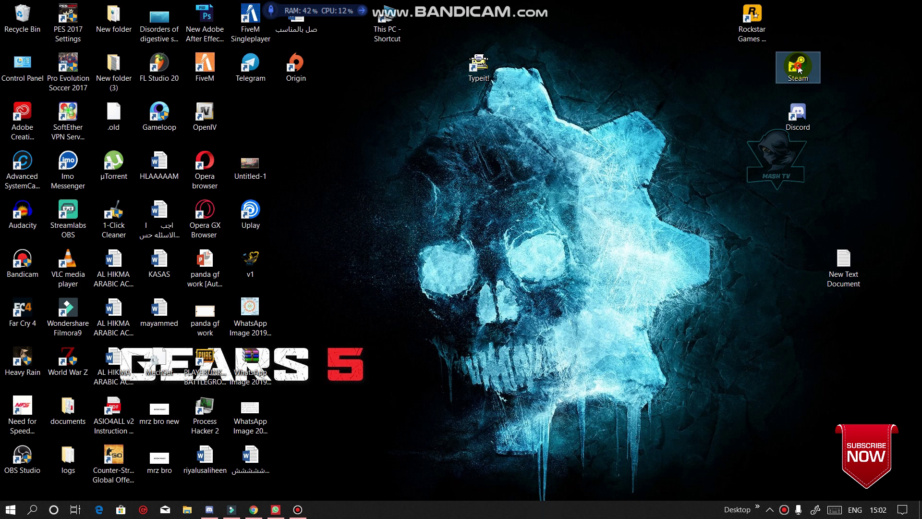
Open Steam from the desktop, look through its game library, and minimize the Discord window.
{"action": "double_click", "coordinate": [799, 67]}
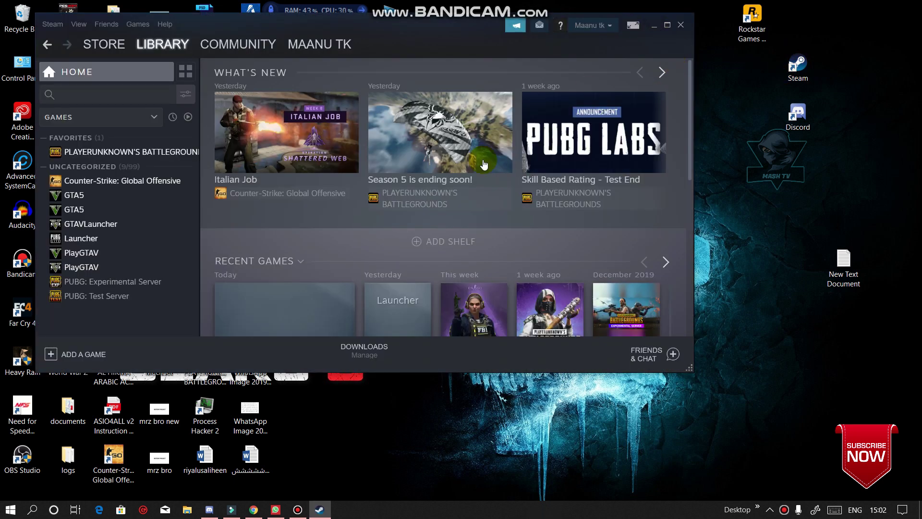
{"action": "scroll", "coordinate": [381, 217], "scroll_direction": "down", "scroll_amount": 5}
{"action": "scroll", "coordinate": [342, 220], "scroll_direction": "up", "scroll_amount": 1}
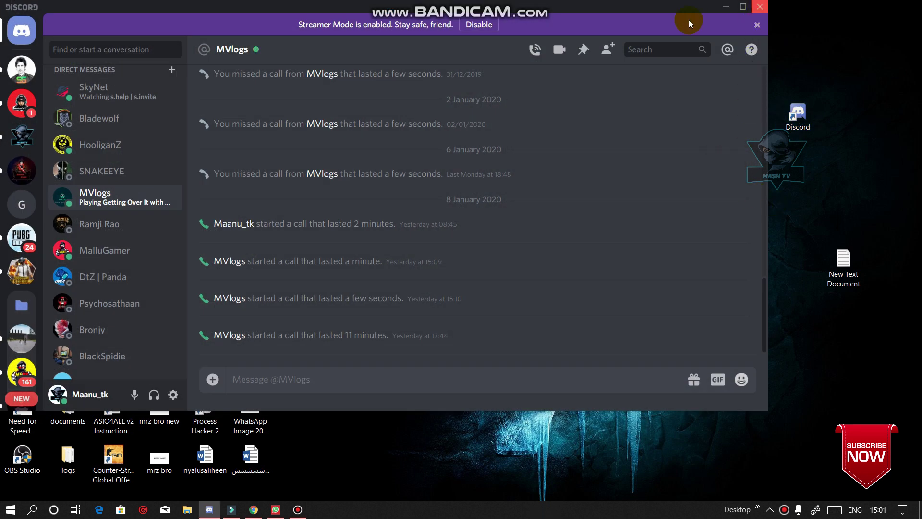
{"action": "left_click", "coordinate": [720, 10]}
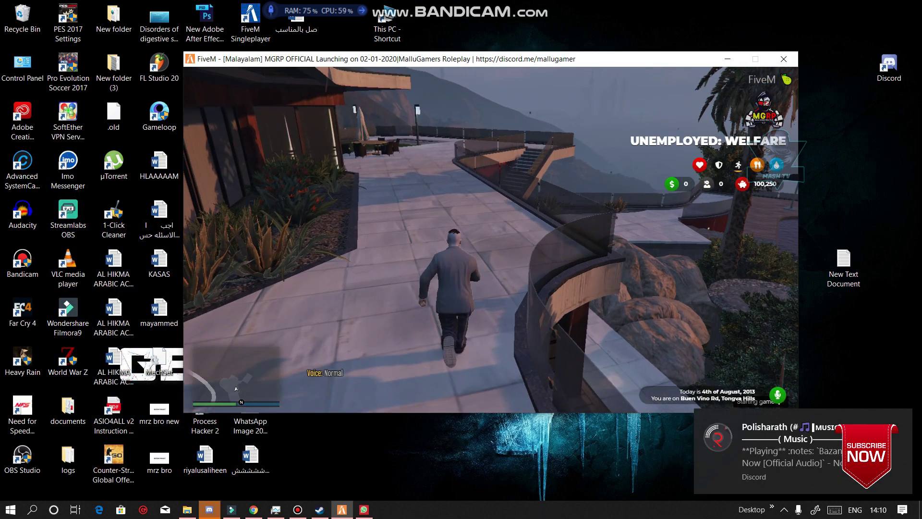
Run the character past the patio table to the terrace edge and down the outdoor stairs.
{"action": "key", "text": "w"}
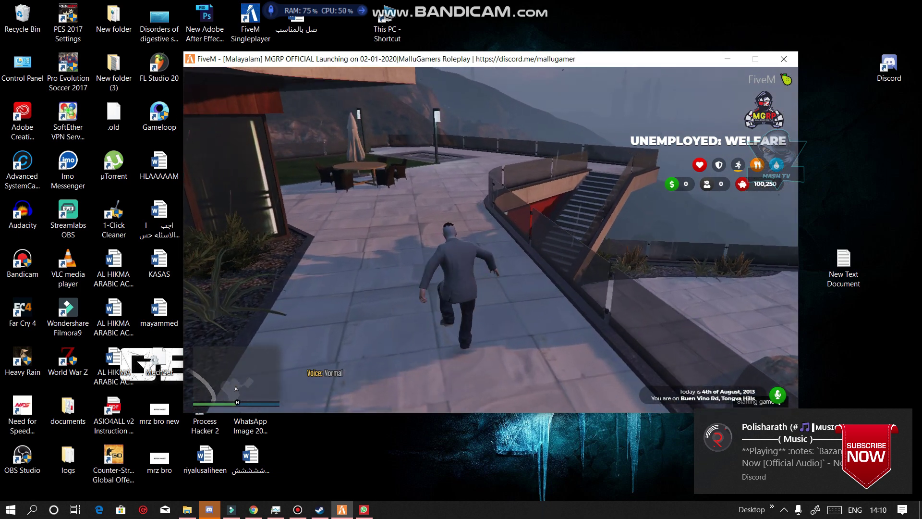
{"action": "key", "text": "w"}
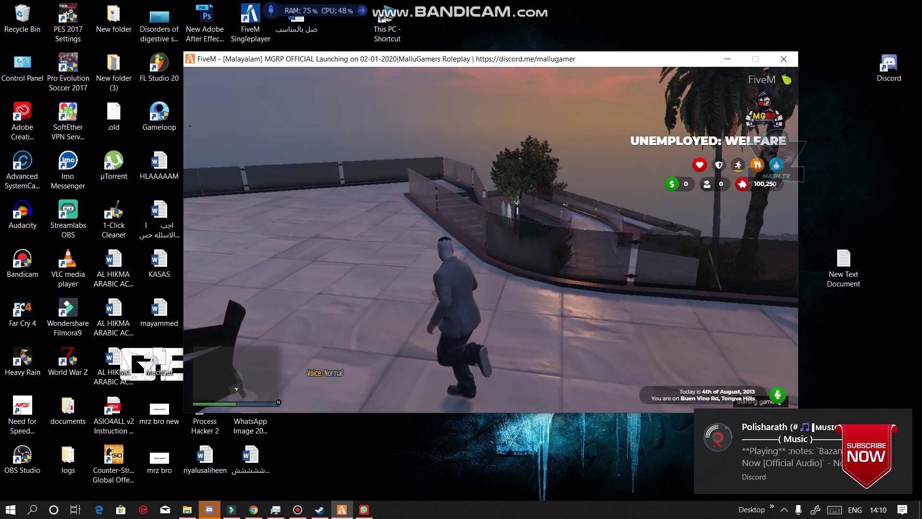
{"action": "key", "text": "w"}
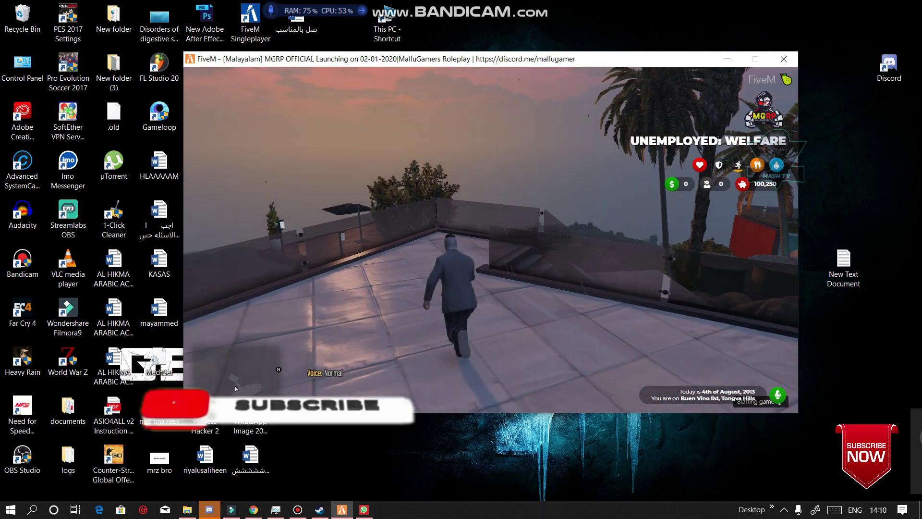
{"action": "key", "text": "w"}
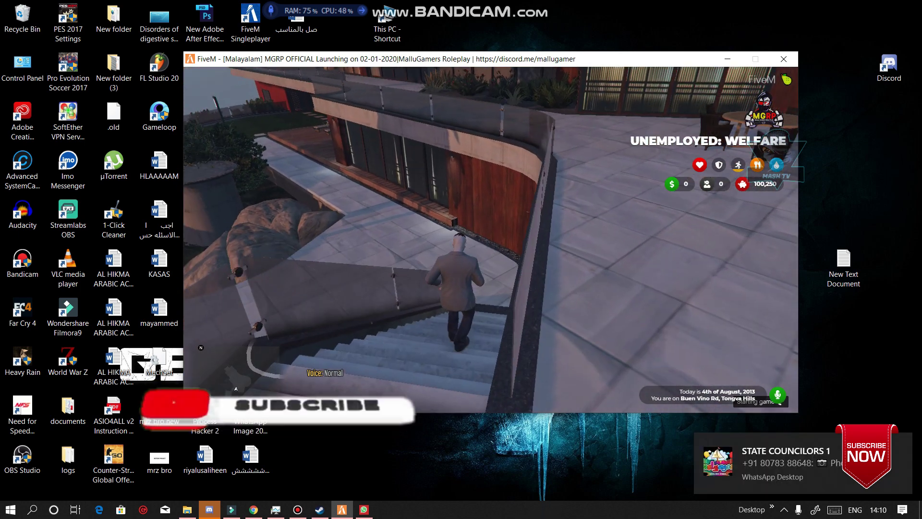
Run the character along the lower paved path and enter the swimming pool.
{"action": "key", "text": "w"}
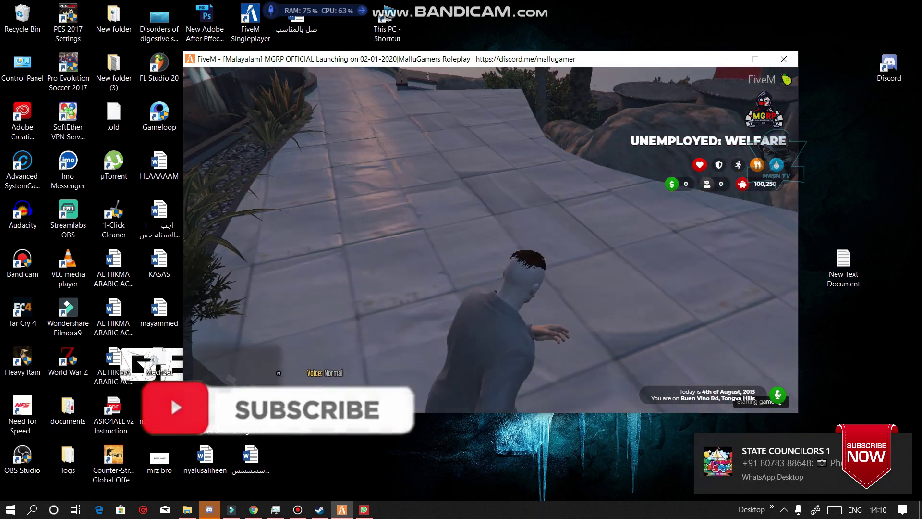
{"action": "key", "text": "w"}
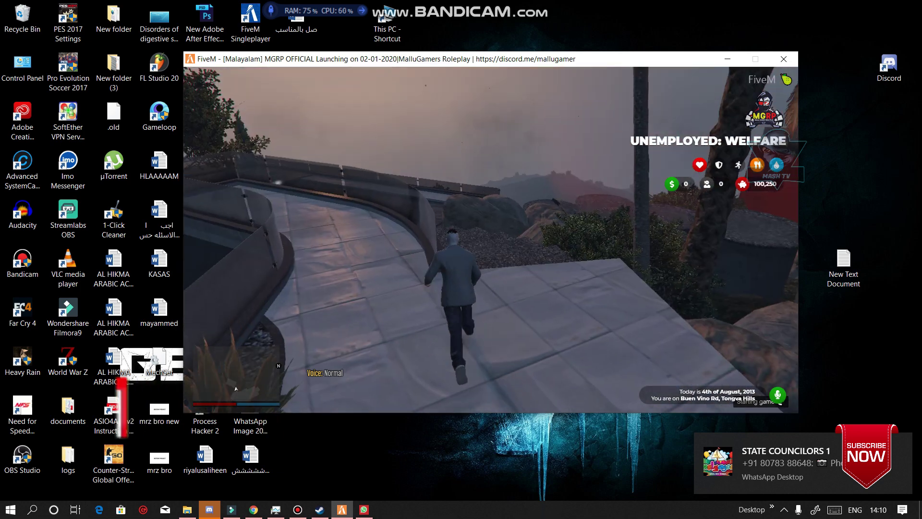
{"action": "key", "text": "w"}
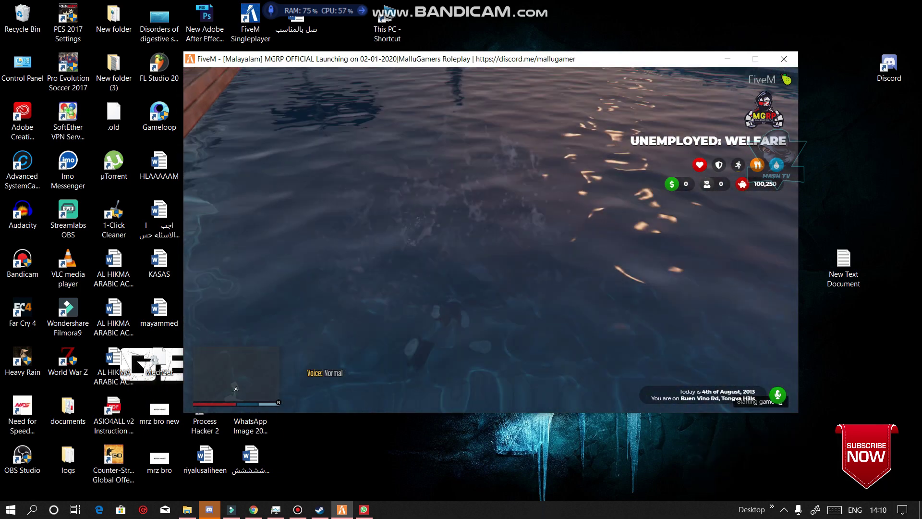
Swim the character underwater around the tiled pool and return to the surface.
{"action": "key", "text": "w"}
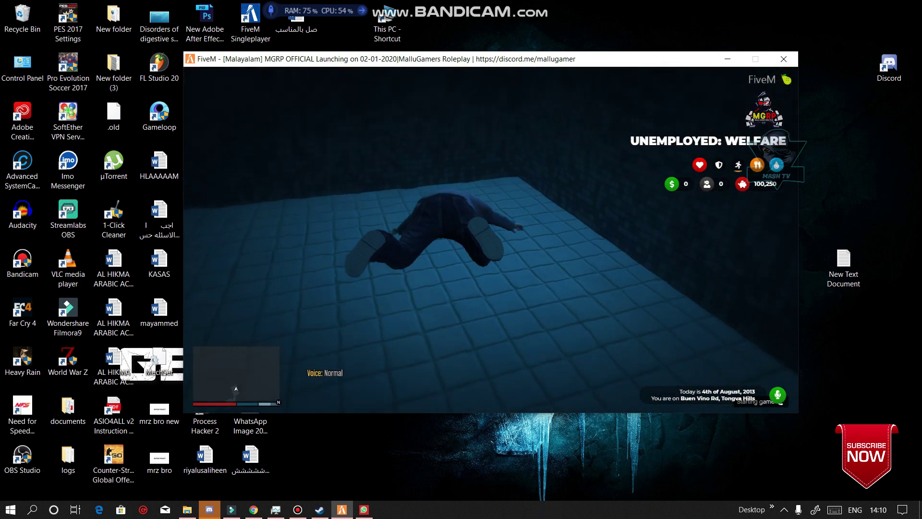
{"action": "key", "text": "w"}
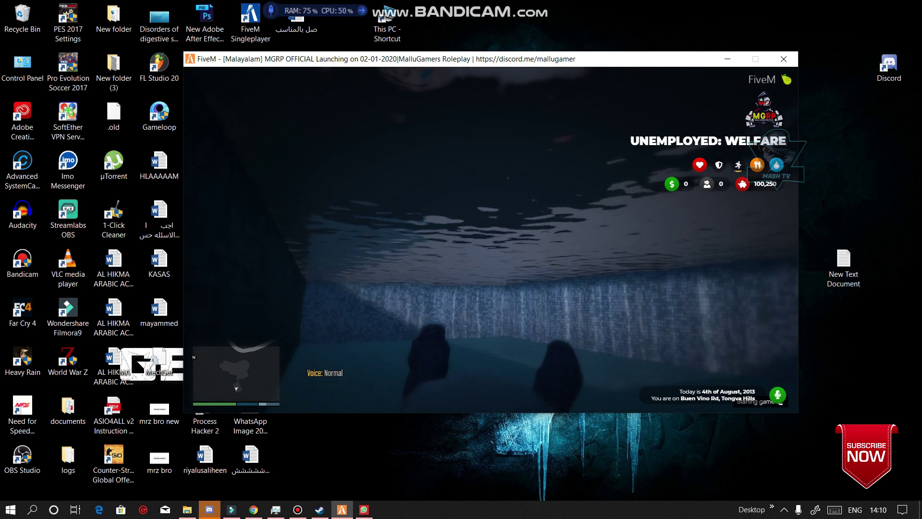
{"action": "key", "text": "w"}
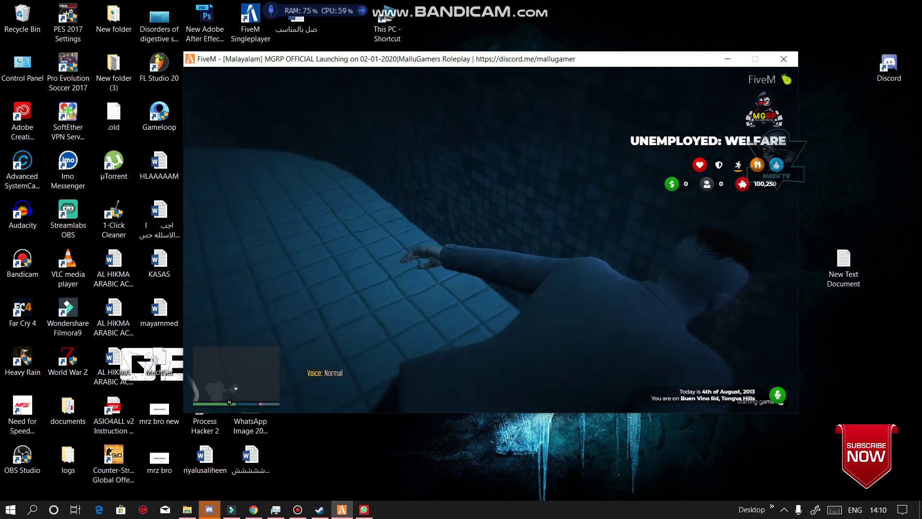
{"action": "key", "text": "w"}
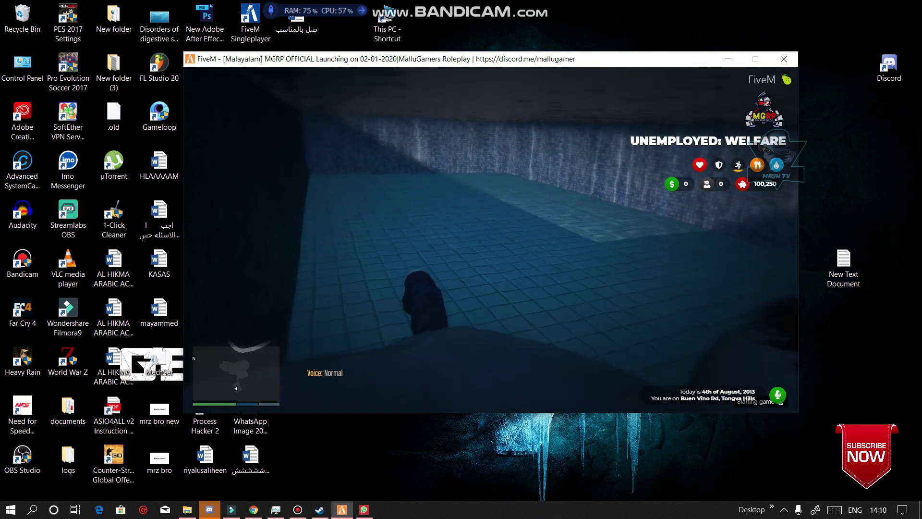
{"action": "key", "text": "w"}
{"action": "key", "text": "w"}
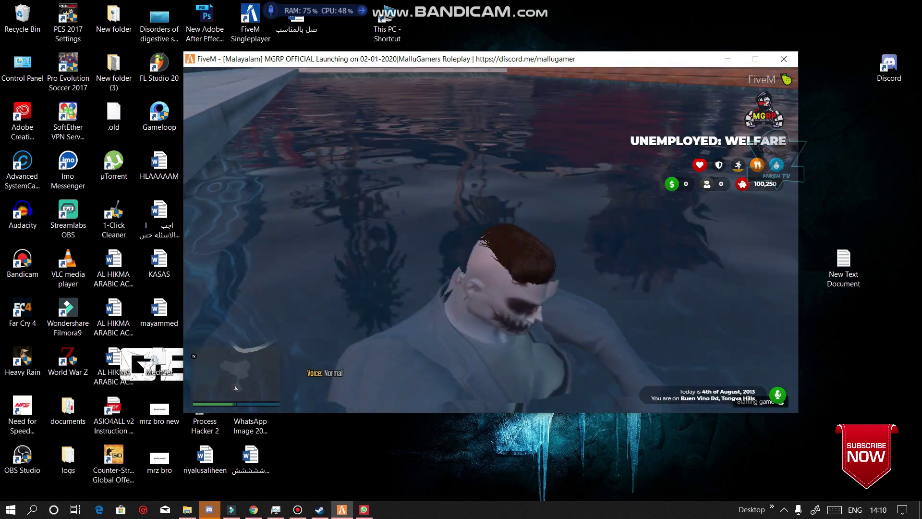
Swim the character to the pool's curved edge and climb toward the wooden deck.
{"action": "key", "text": "w"}
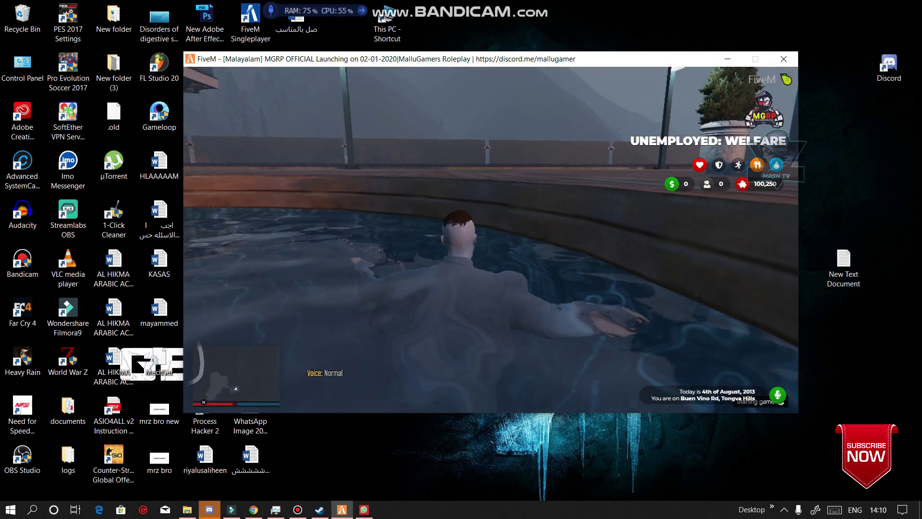
{"action": "key", "text": "w"}
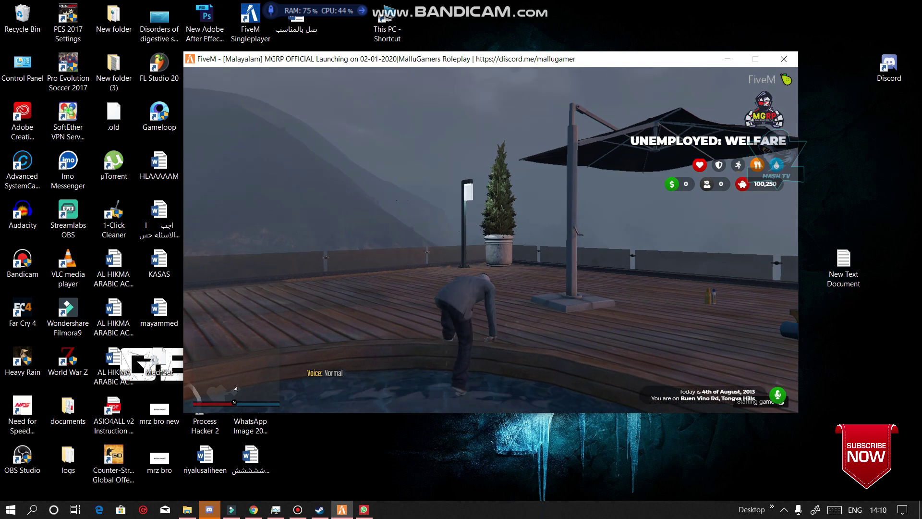
{"action": "key", "text": "s"}
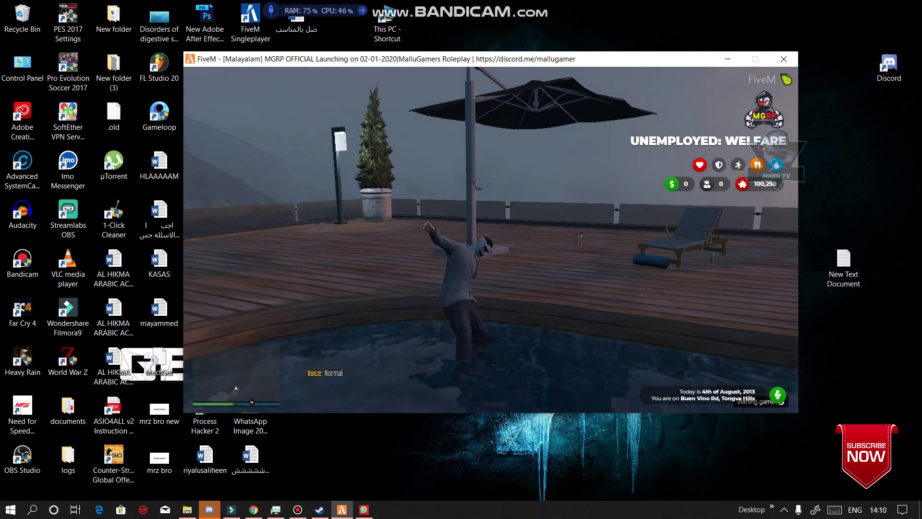